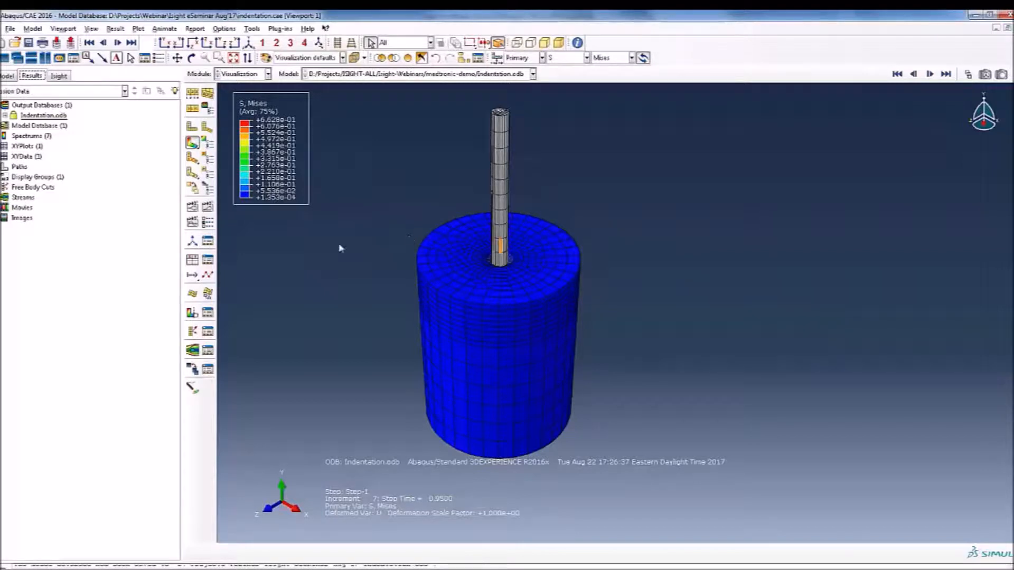
# Step: Play the time-history animation of the indentation's Mises stress results and stop it
pyautogui.click(209, 210)
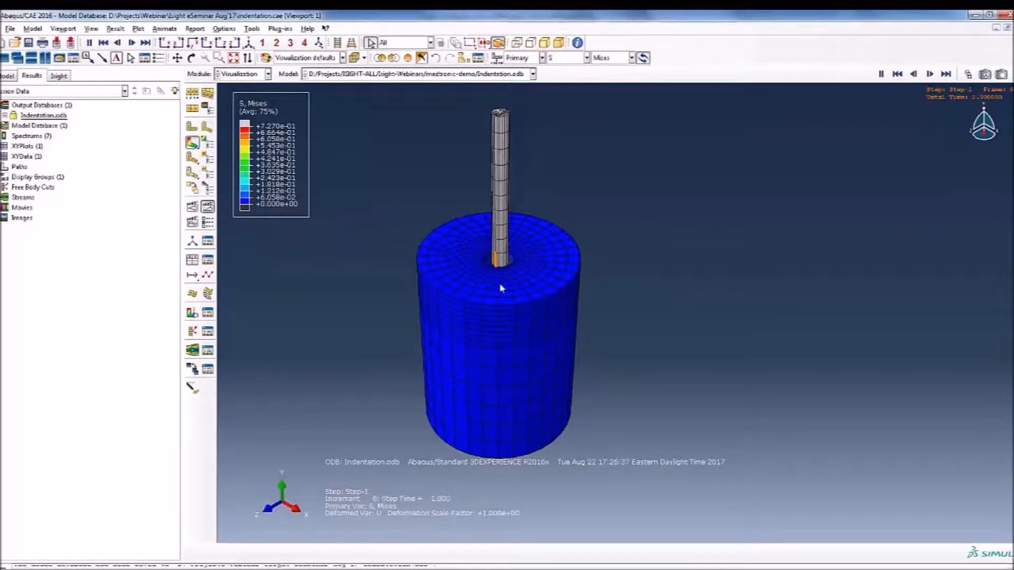
pyautogui.click(209, 209)
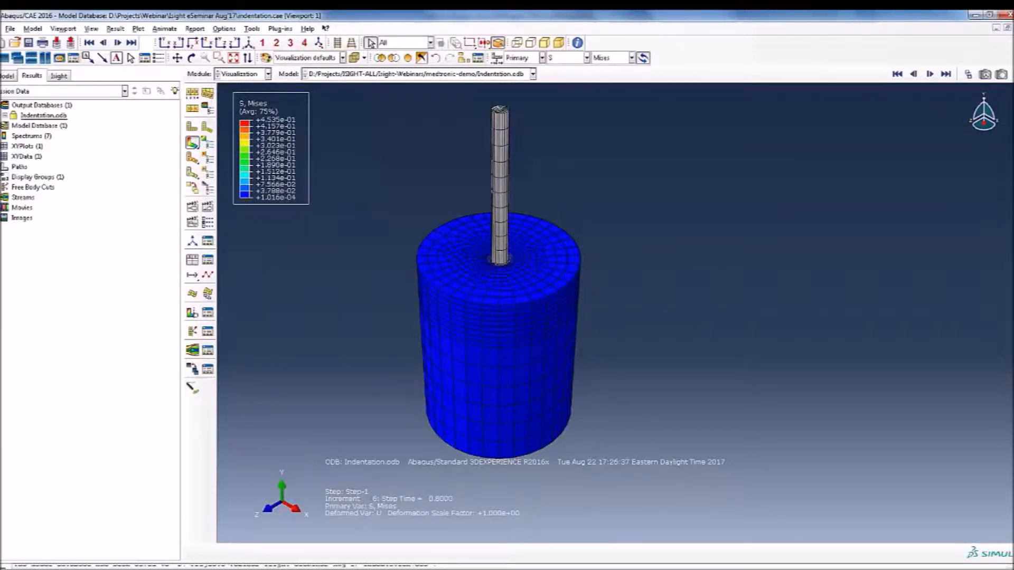
# Step: Launch Isight for Abaqus and accept the logon connection profile
pyautogui.click(62, 77)
pyautogui.click(86, 202)
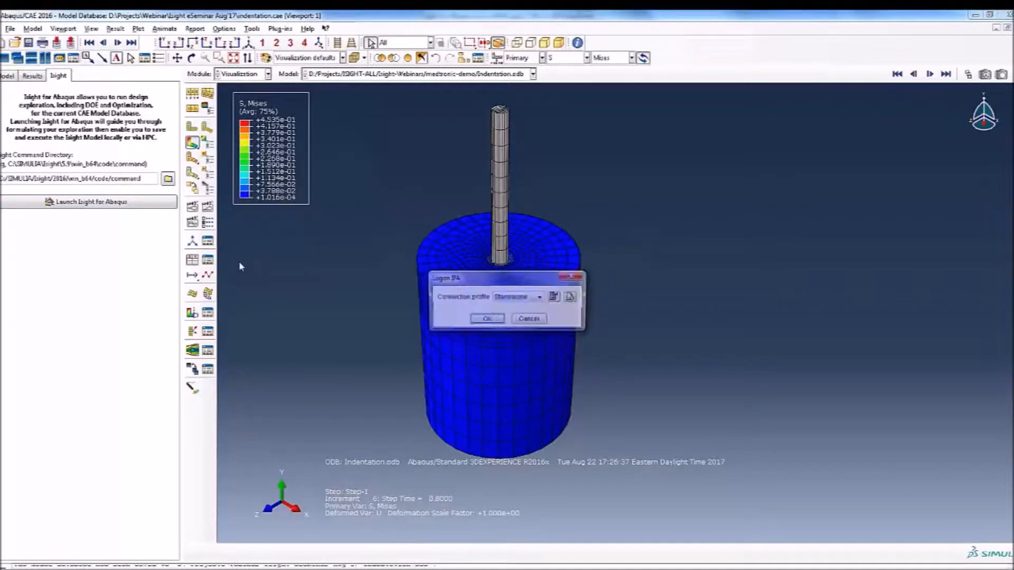
pyautogui.click(487, 320)
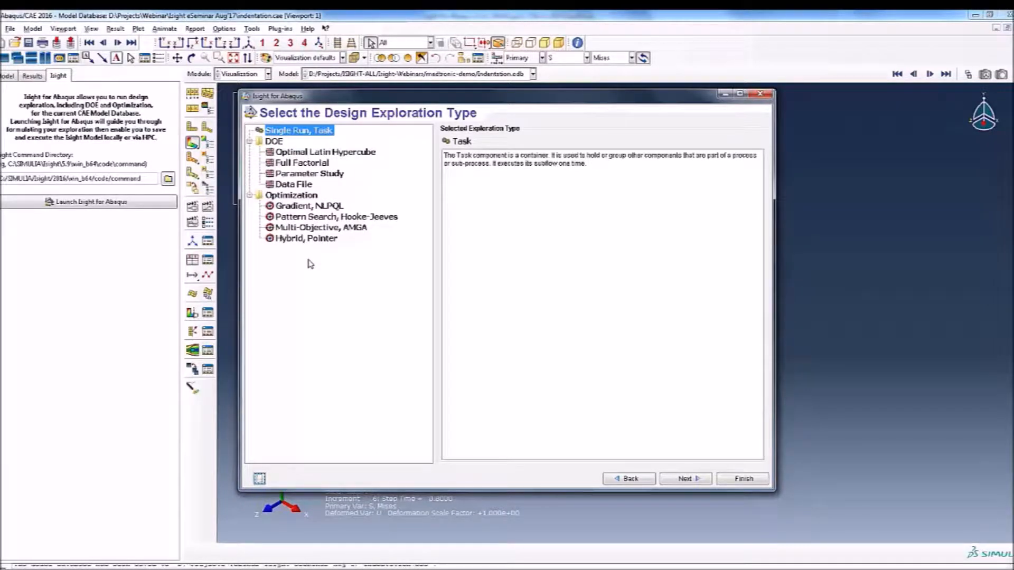
# Step: Choose Optimal Latin Hypercube as the design exploration type with 10 runs and continue to the design inputs
pyautogui.click(310, 155)
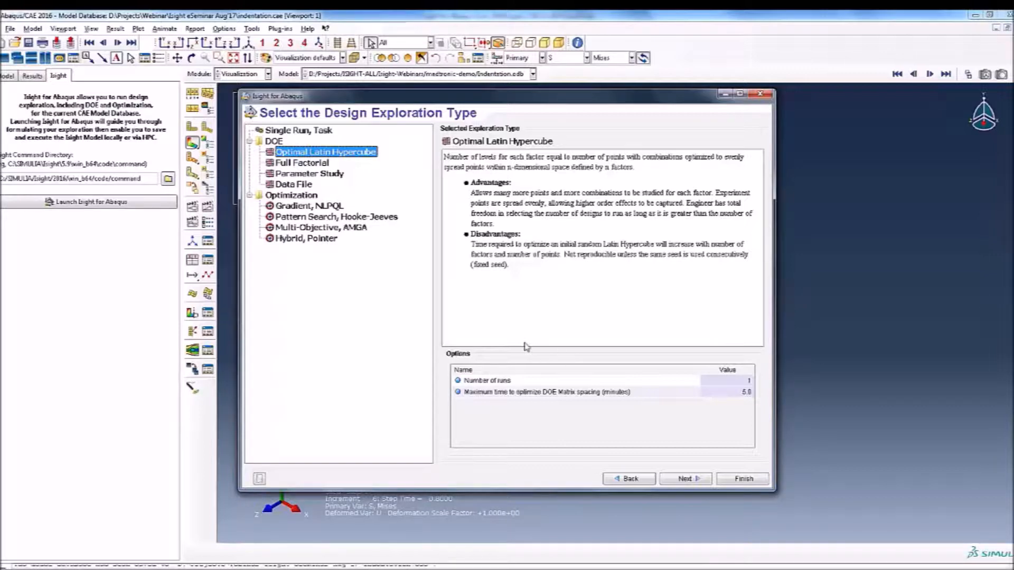
pyautogui.click(749, 381)
pyautogui.write('1')
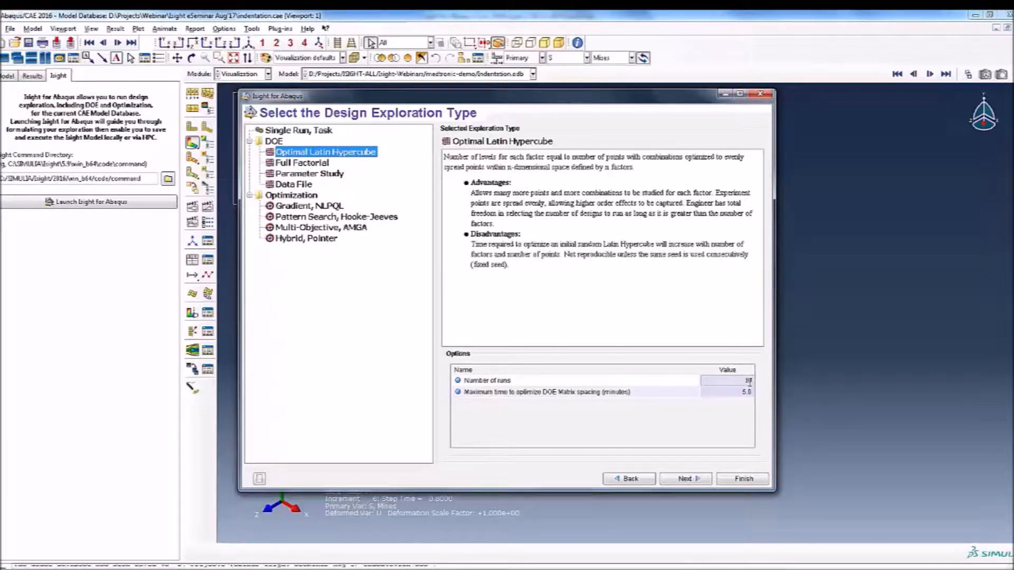
pyautogui.click(699, 483)
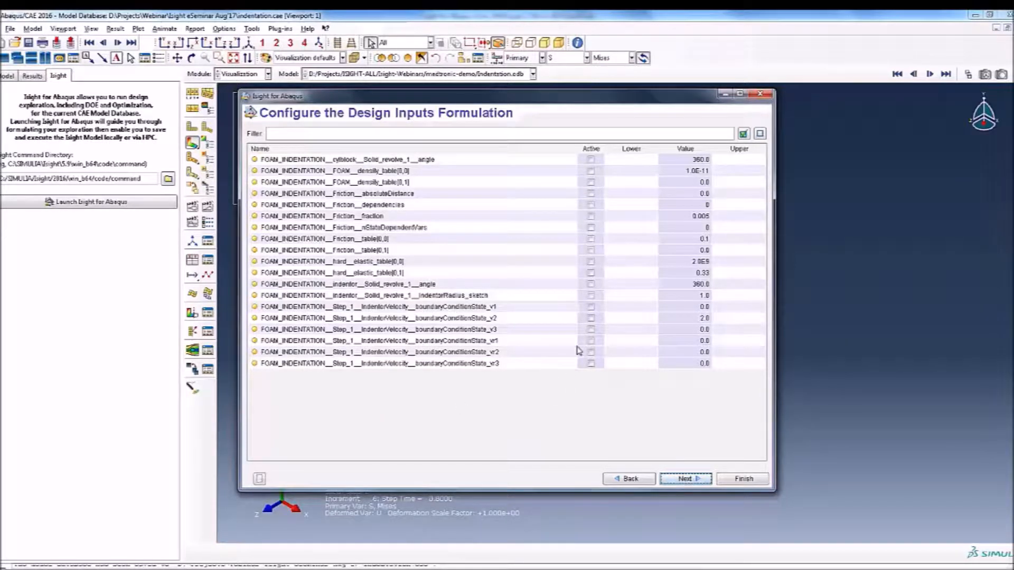
# Step: Activate the indentor velocity v2 as a design input with a lower bound of 1 and an upper bound of 3.5
pyautogui.click(590, 318)
pyautogui.click(638, 319)
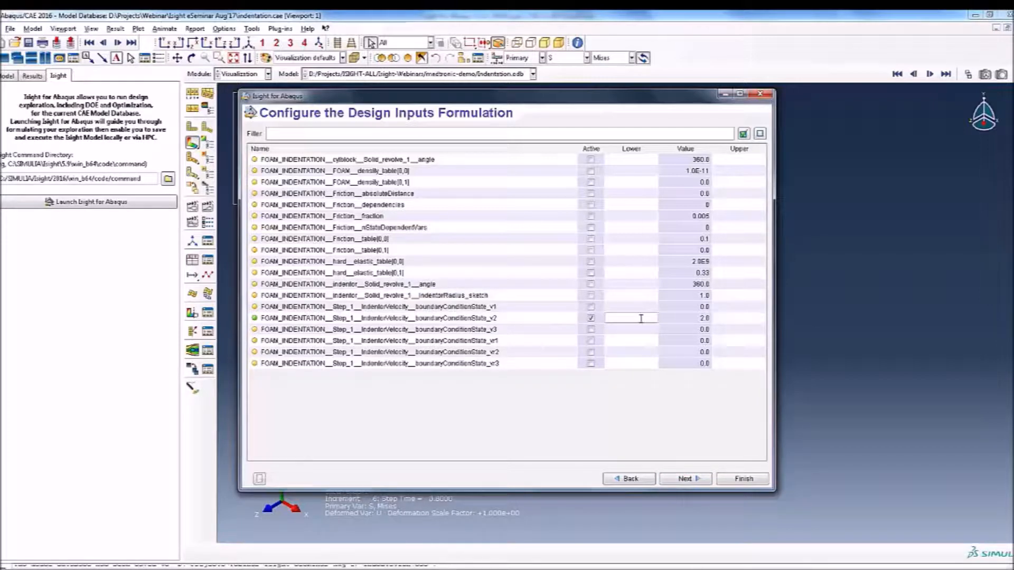
pyautogui.write('1')
pyautogui.click(721, 319)
pyautogui.write('3.5')
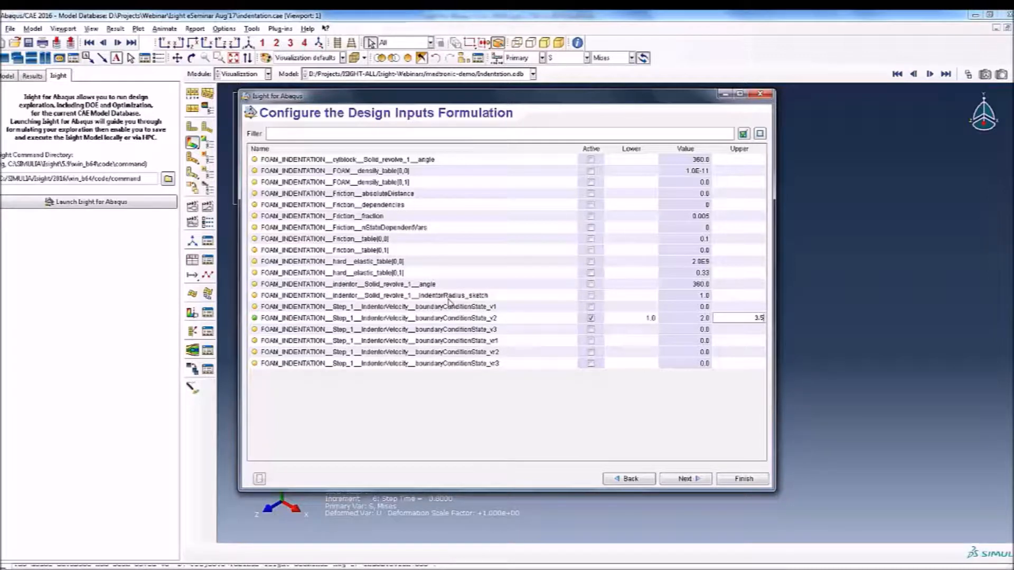
# Step: Activate the indentorRadius_sketch parameter as a design input with bounds of 0.7 and 1.25
pyautogui.click(591, 295)
pyautogui.click(630, 296)
pyautogui.write('0.7')
pyautogui.click(738, 298)
pyautogui.write('1.25')
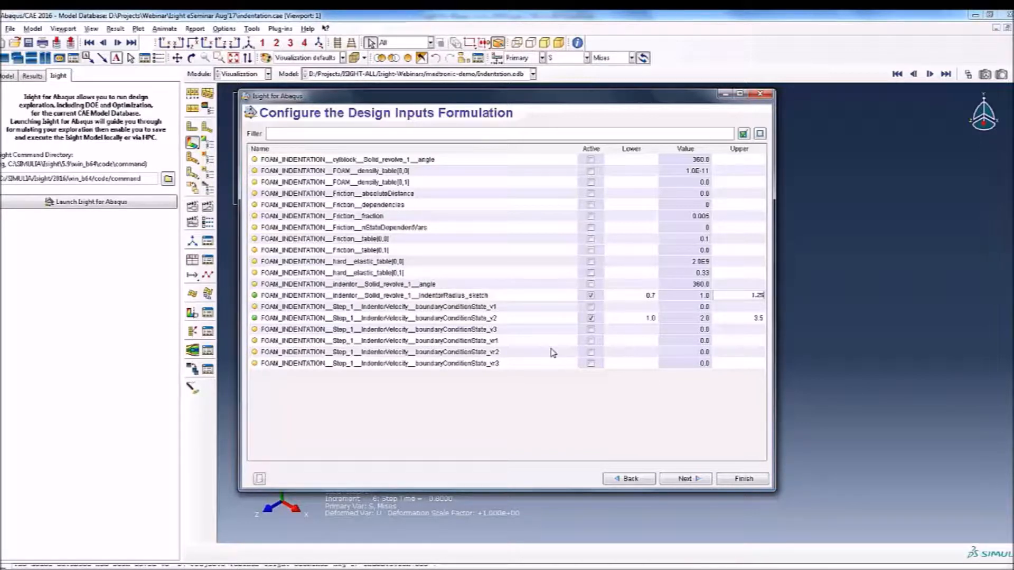
# Step: Activate Friction table[0,0] as a design input with bounds of 0.0 and 0.3 and continue to the design outputs
pyautogui.click(592, 239)
pyautogui.doubleClick(625, 239)
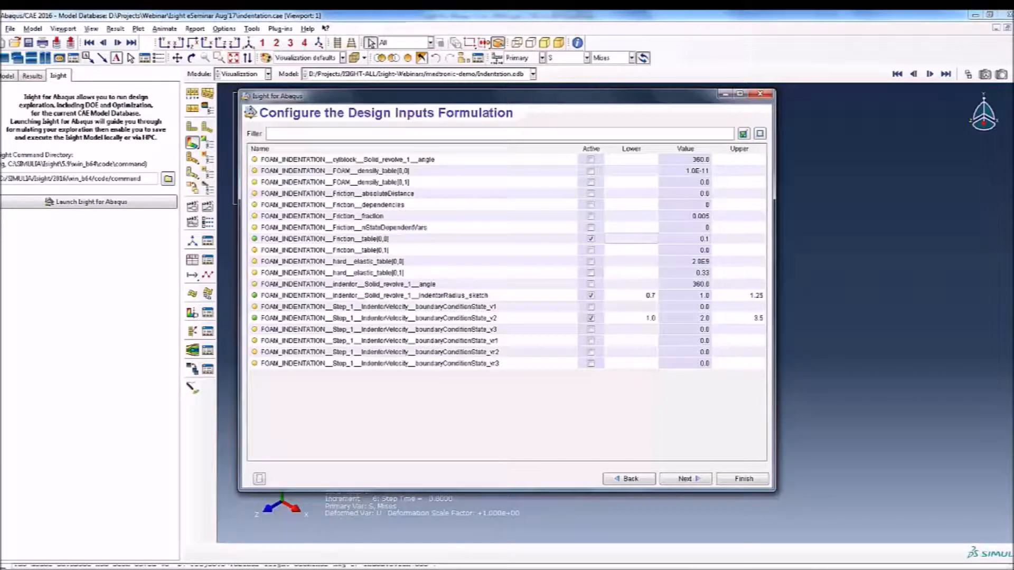
pyautogui.doubleClick(739, 240)
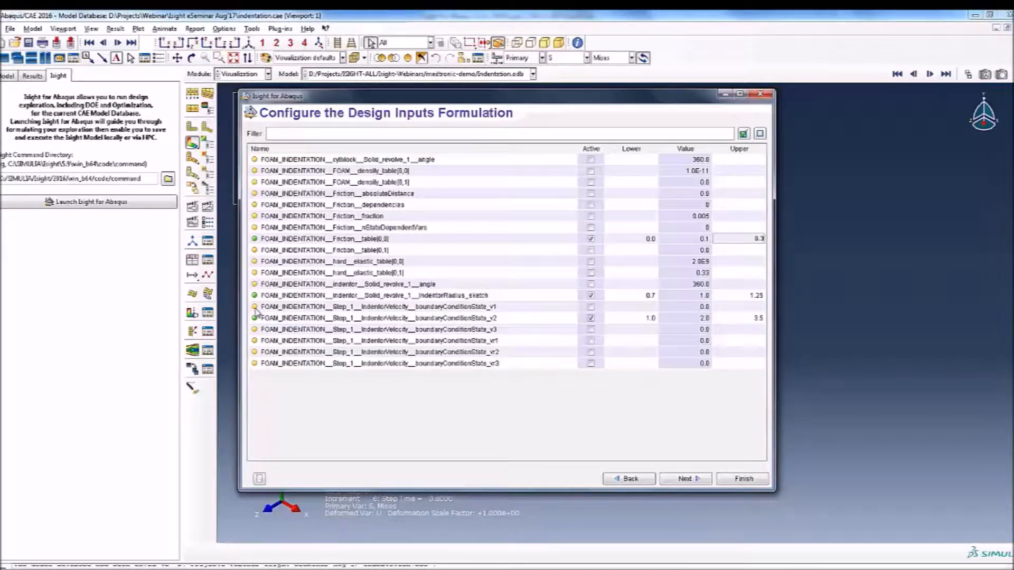
pyautogui.click(664, 479)
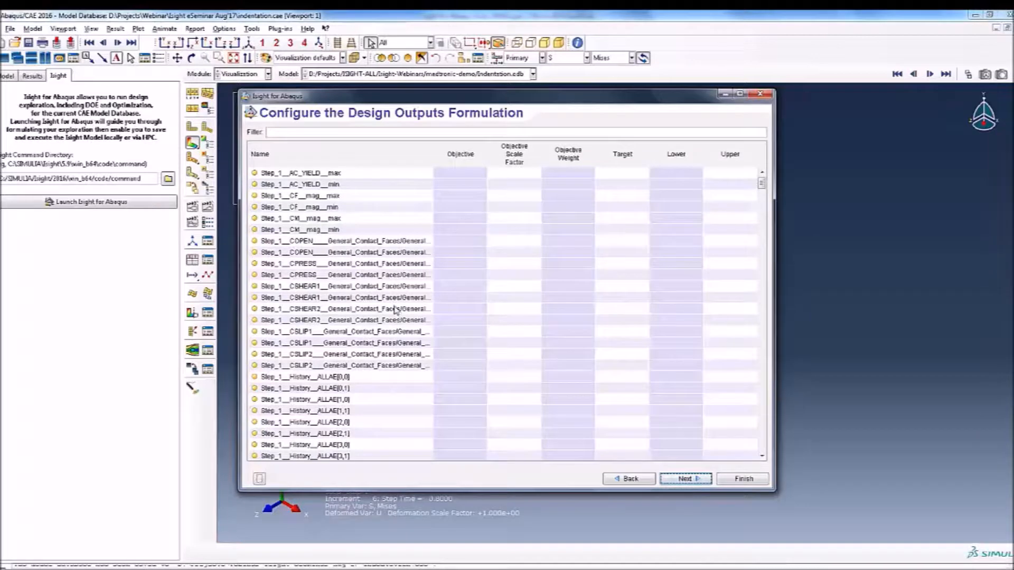
# Step: Filter the design outputs by "mises" and set the objective of Step_1__S__mises__max to minimize
pyautogui.click(393, 133)
pyautogui.moveTo(759, 186)
pyautogui.mouseDown()
pyautogui.moveTo(760, 239)
pyautogui.moveTo(760, 180)
pyautogui.mouseUp()
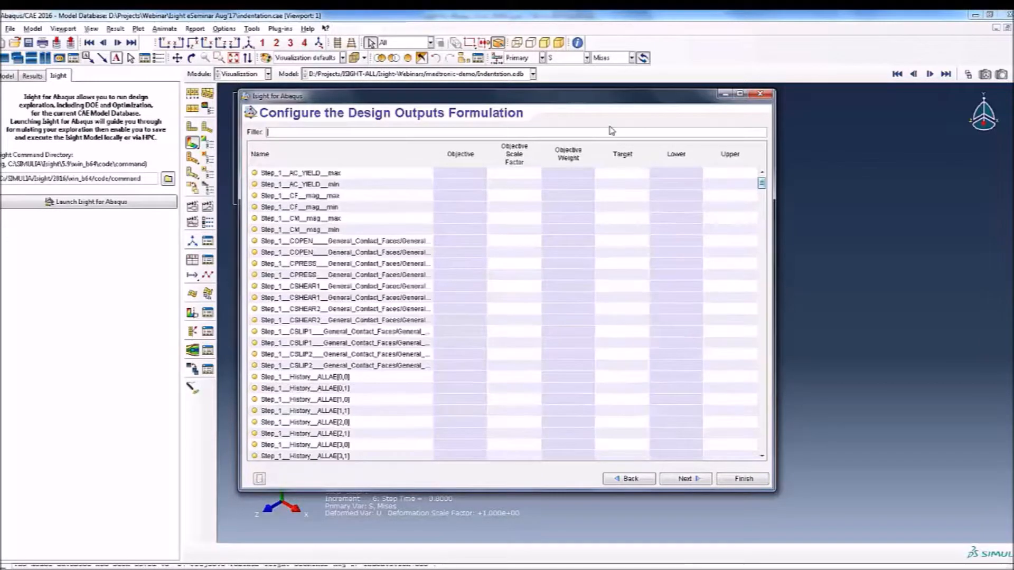
pyautogui.click(573, 133)
pyautogui.write('mises')
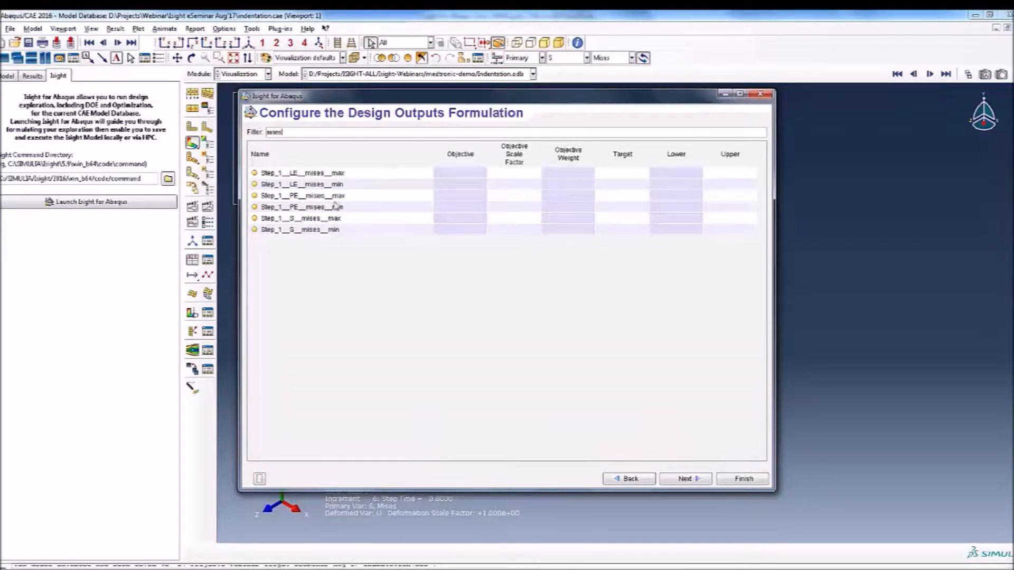
pyautogui.click(482, 218)
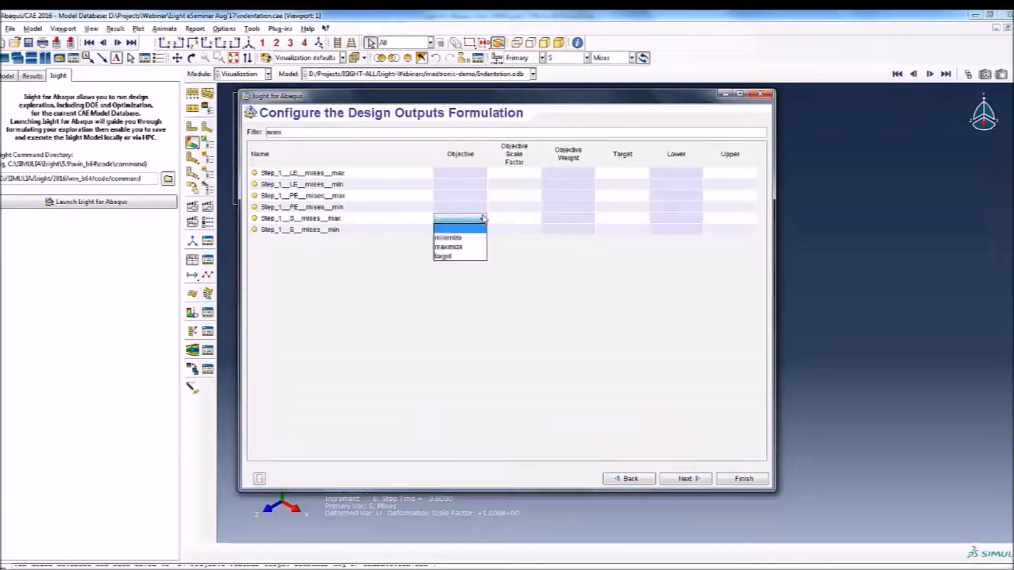
pyautogui.click(448, 238)
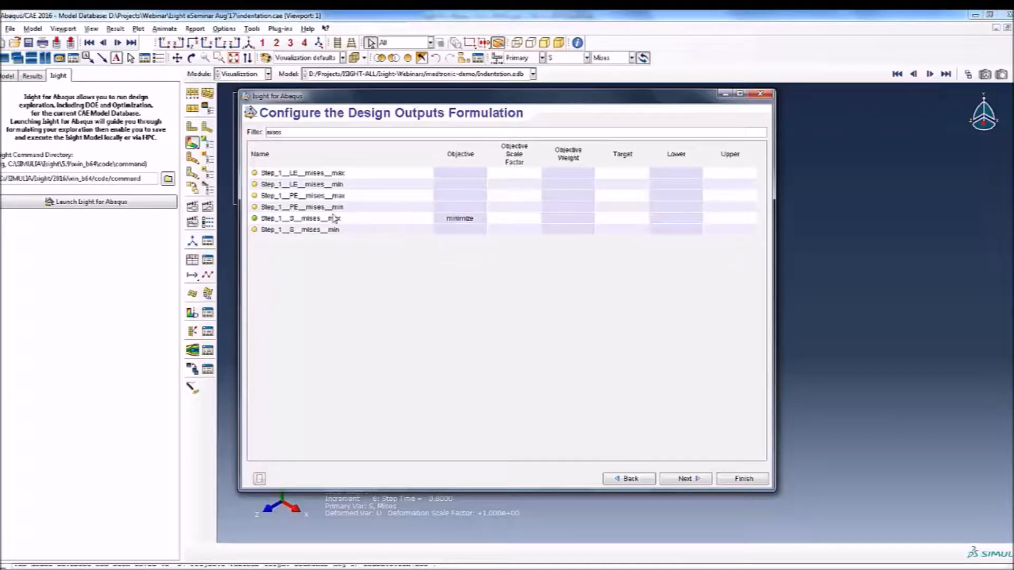
# Step: Filter the outputs by "RF", set Step_1__RF__mag__max to minimize, and continue to the model review
pyautogui.doubleClick(311, 136)
pyautogui.write('RF')
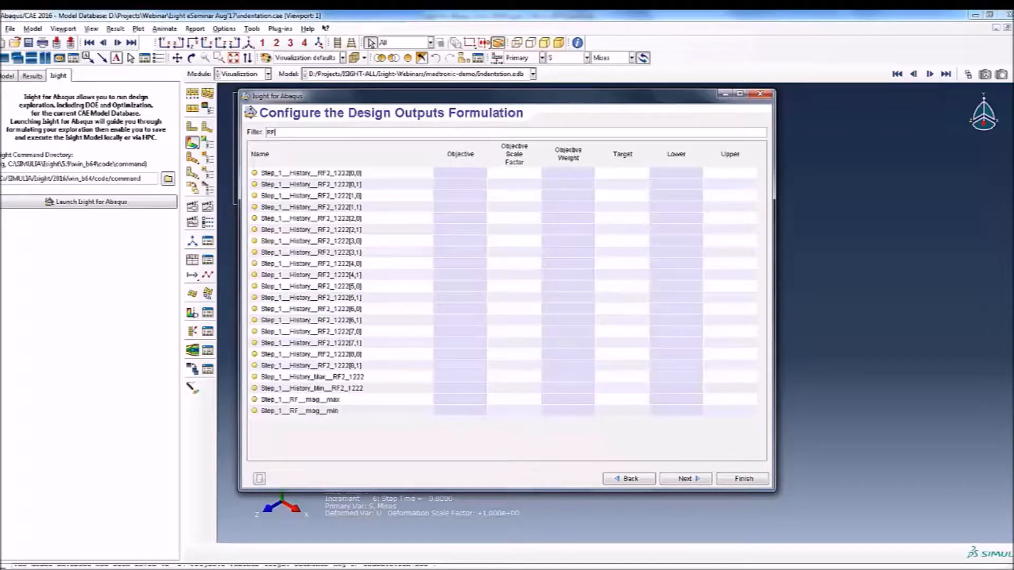
pyautogui.click(455, 400)
pyautogui.click(449, 418)
pyautogui.click(701, 480)
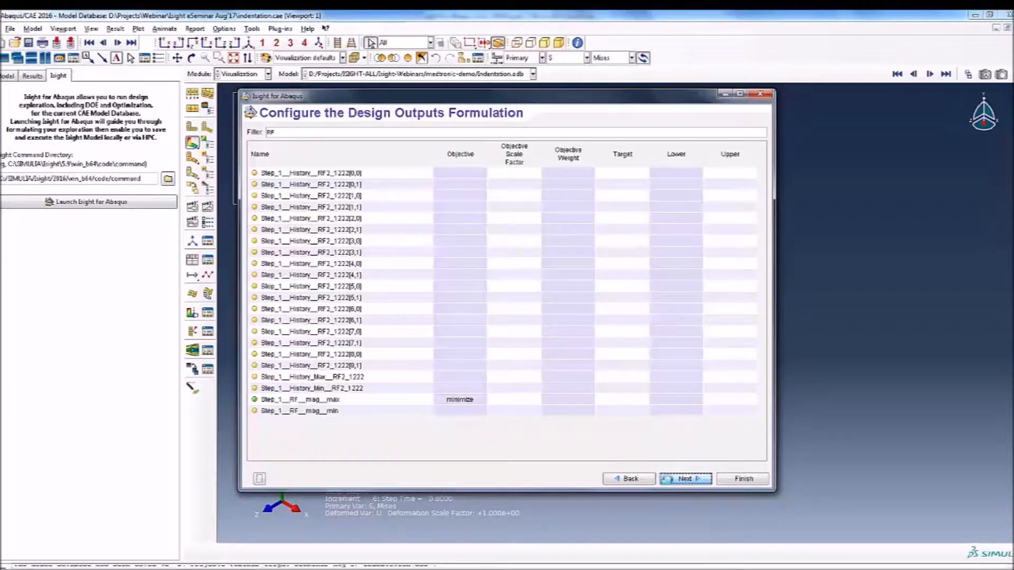
pyautogui.click(692, 470)
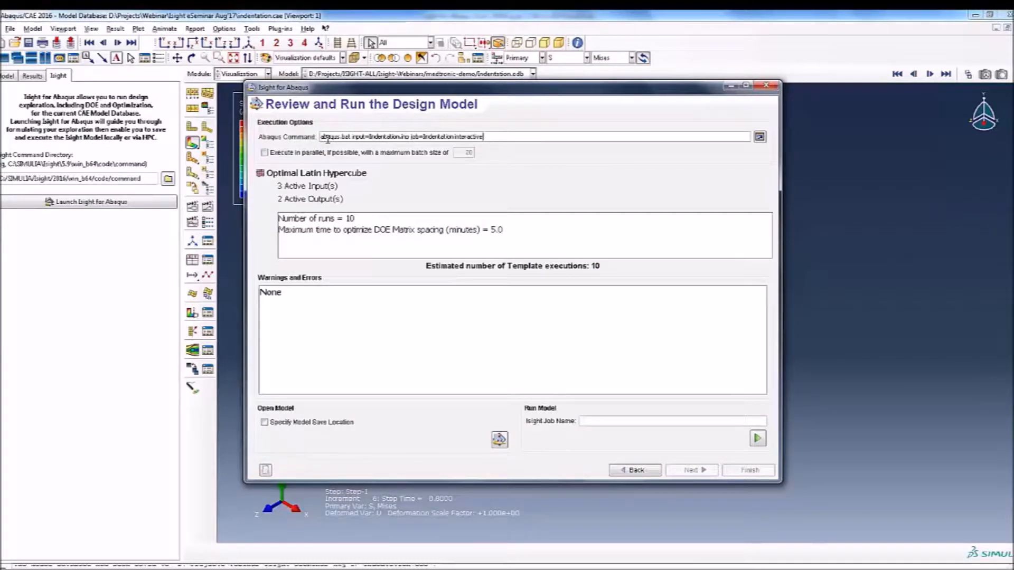
# Step: Try adding a cpus option to the end of the Abaqus execution command
pyautogui.moveTo(326, 137); pyautogui.dragTo(484, 137)
pyautogui.click(489, 139)
pyautogui.write('cpus')
# Step: Examine the available grid types and the SSH script and plug-in settings, and dismiss the grid options
pyautogui.click(760, 137)
pyautogui.click(411, 152)
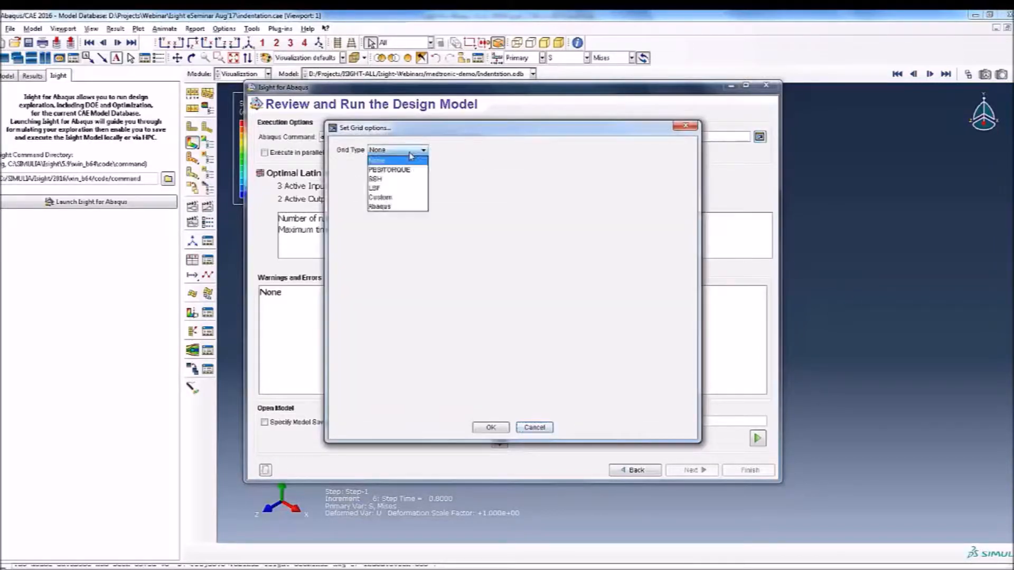
pyautogui.click(411, 179)
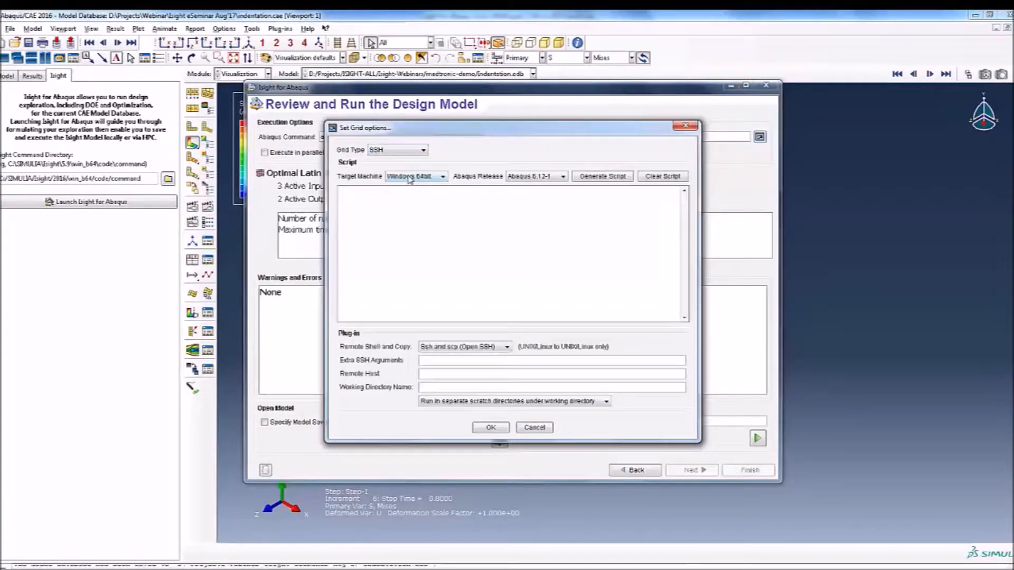
pyautogui.click(406, 154)
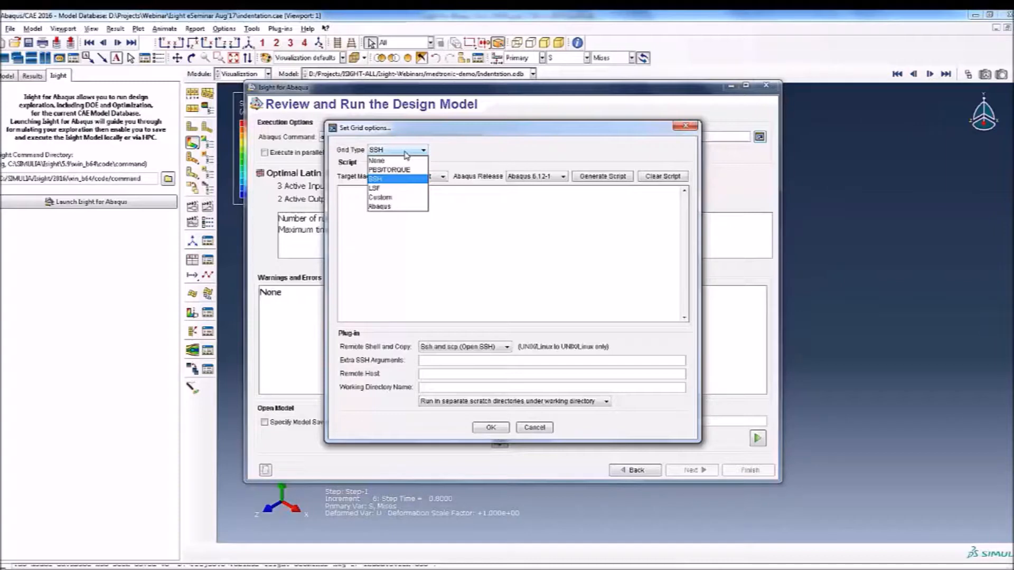
pyautogui.click(401, 180)
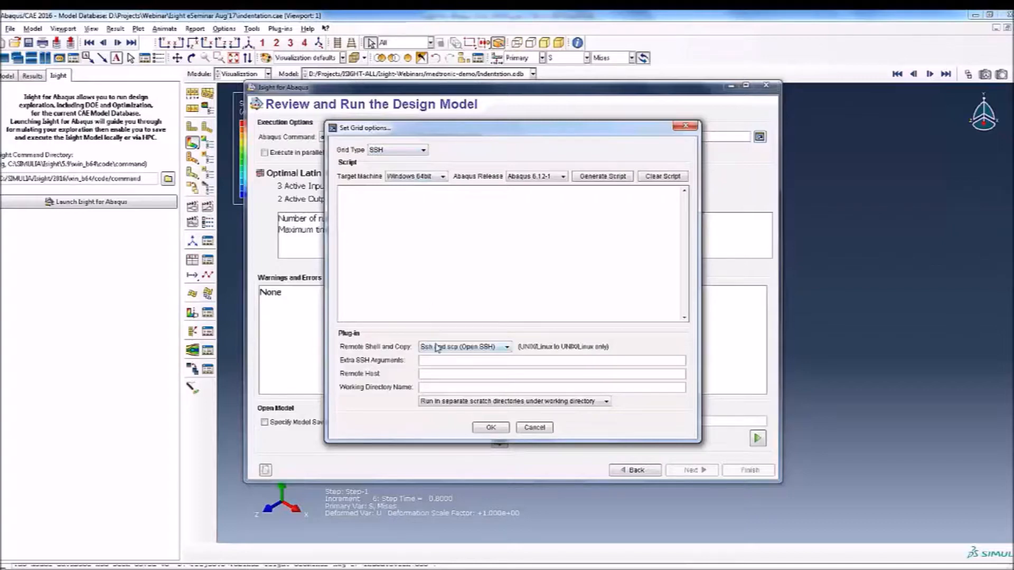
pyautogui.click(683, 128)
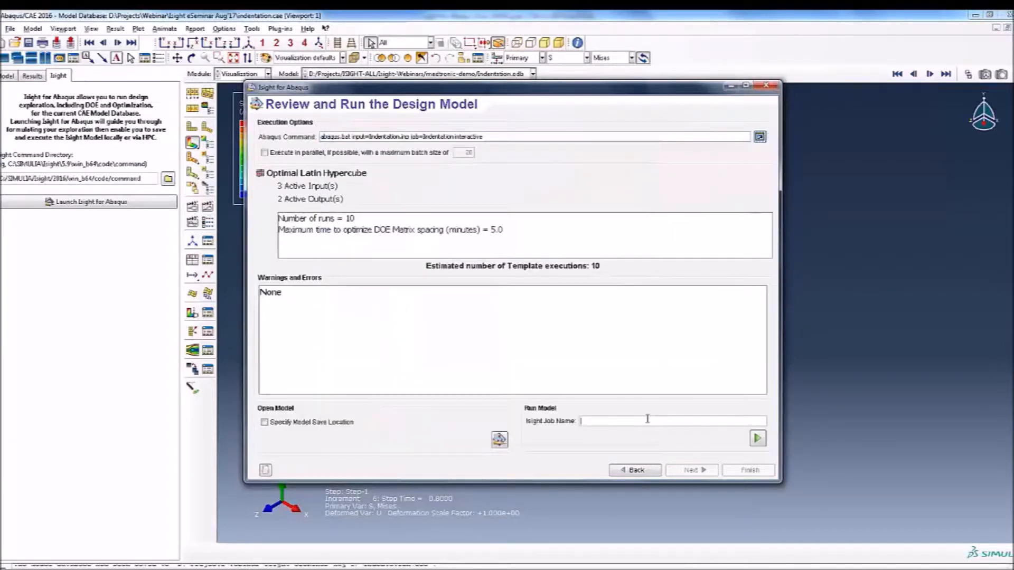
# Step: Name the Isight job indentor-force and run the design model, accepting the logon connection profile
pyautogui.click(639, 420)
pyautogui.write('indentor-foc')
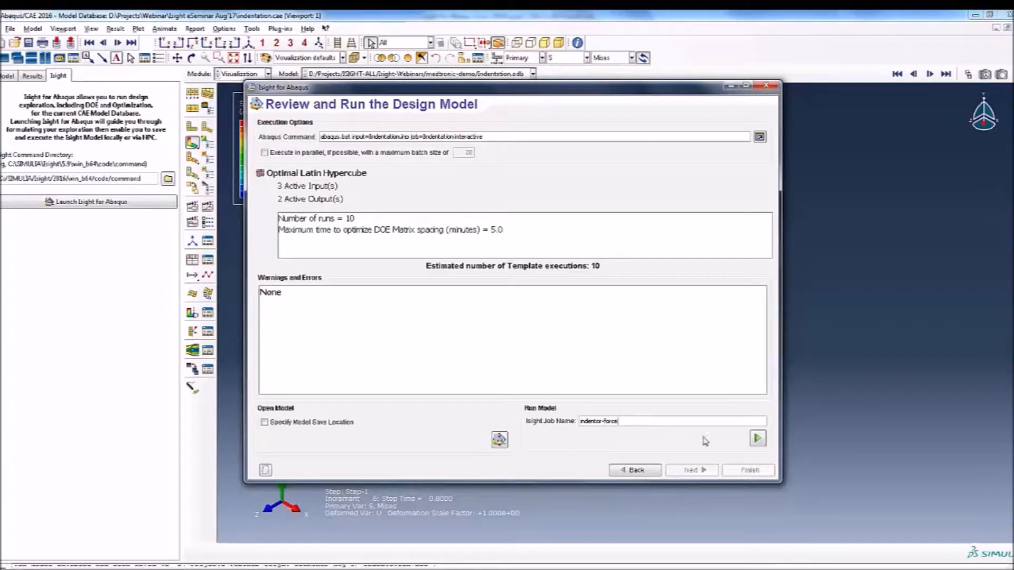
pyautogui.click(759, 439)
pyautogui.click(488, 321)
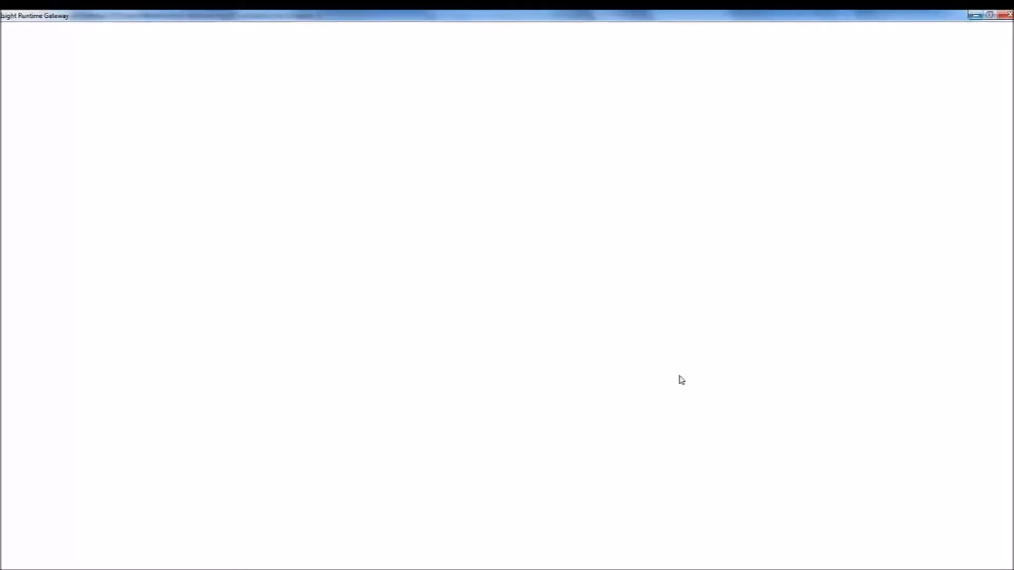
# Step: Review the input and output parameter columns for all DOE runs in the indentation2 job history
pyautogui.moveTo(614, 569)
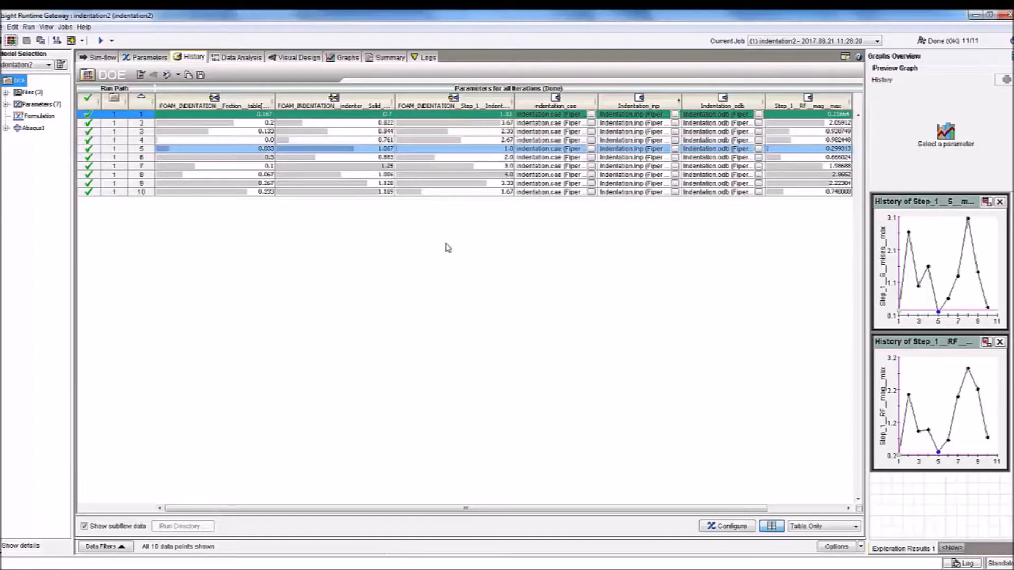
pyautogui.moveTo(503, 509); pyautogui.dragTo(571, 512)
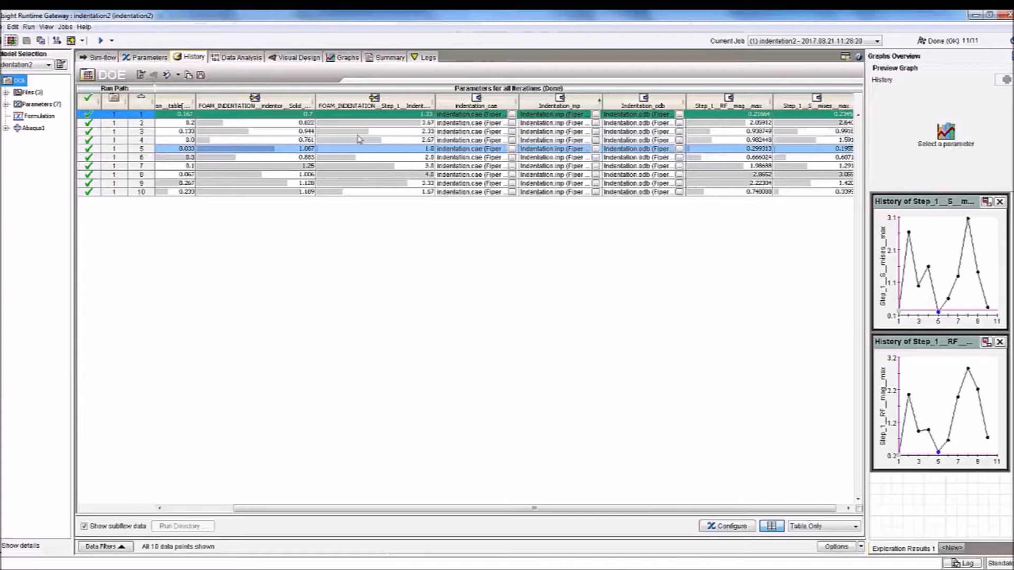
pyautogui.moveTo(338, 510); pyautogui.dragTo(269, 510)
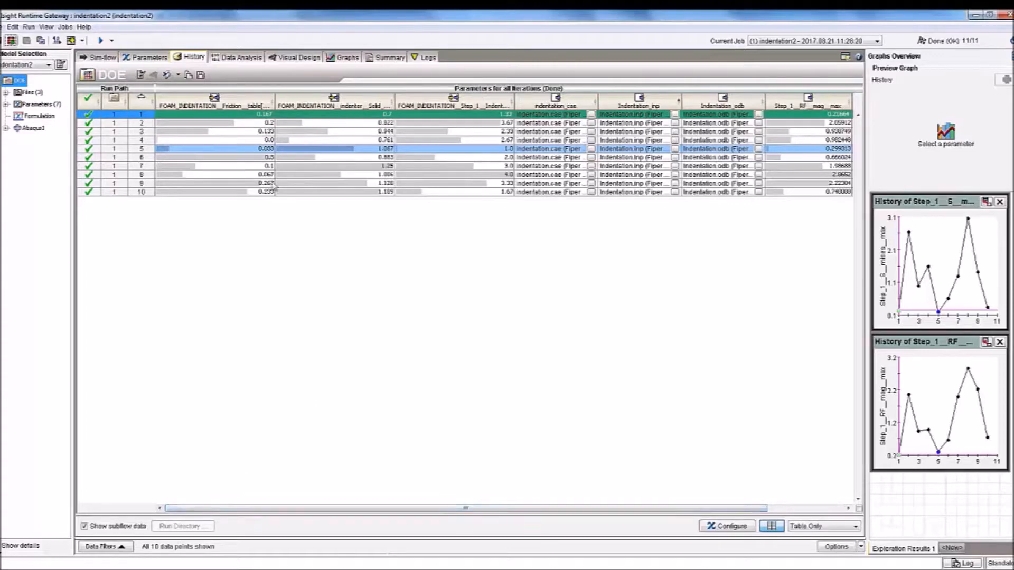
# Step: Examine the correlation table relating friction, indentor radius and velocity to maximum Mises stress and reaction force
pyautogui.click(218, 56)
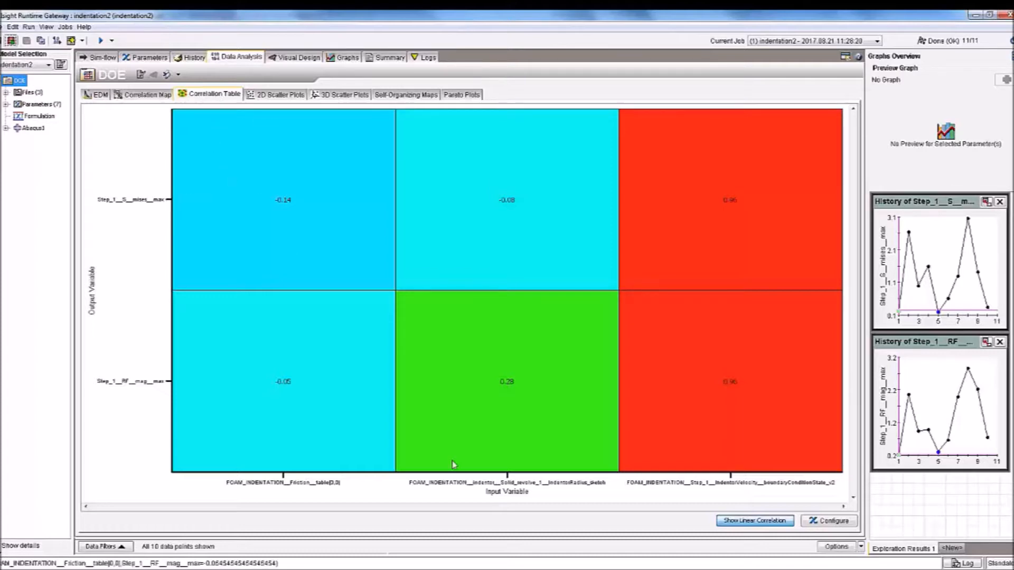
pyautogui.moveTo(401, 404)
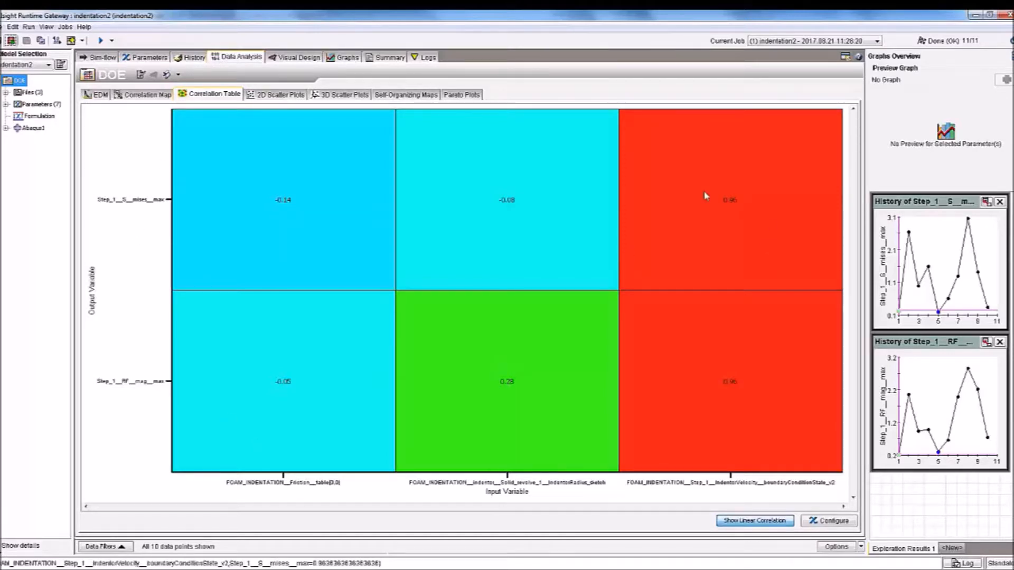
pyautogui.moveTo(732, 193)
pyautogui.moveTo(418, 164)
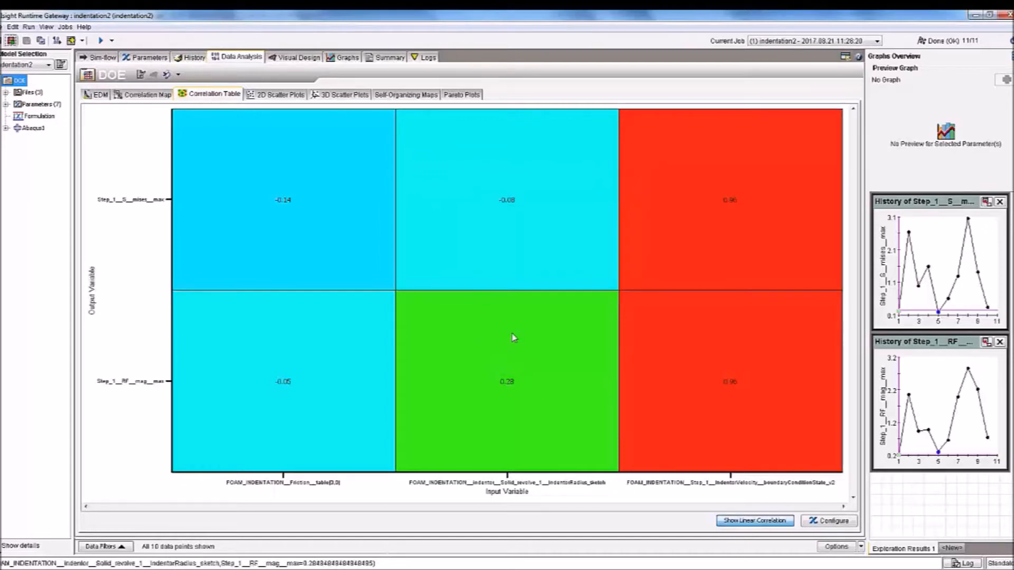
pyautogui.moveTo(505, 201)
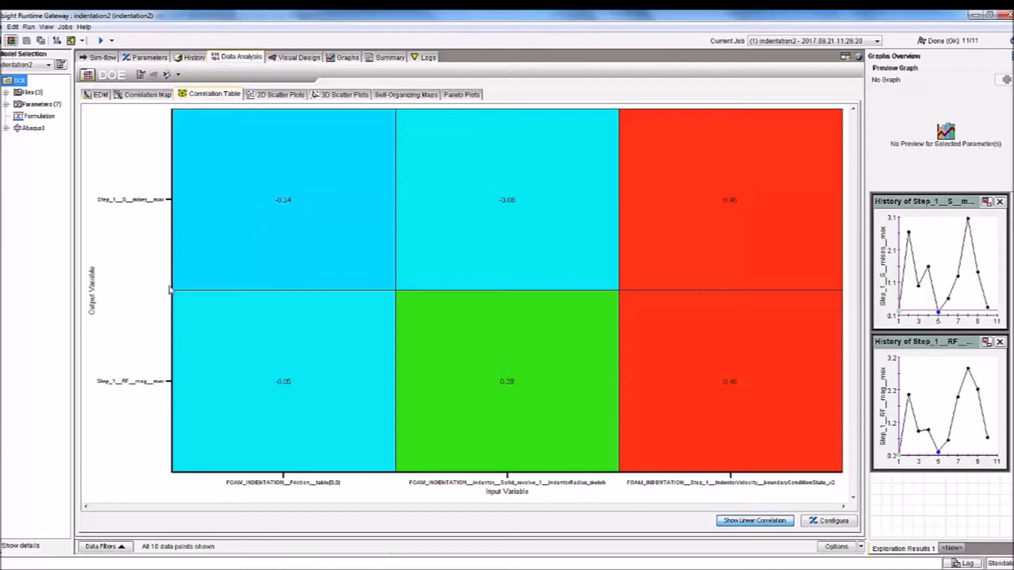
pyautogui.moveTo(178, 191)
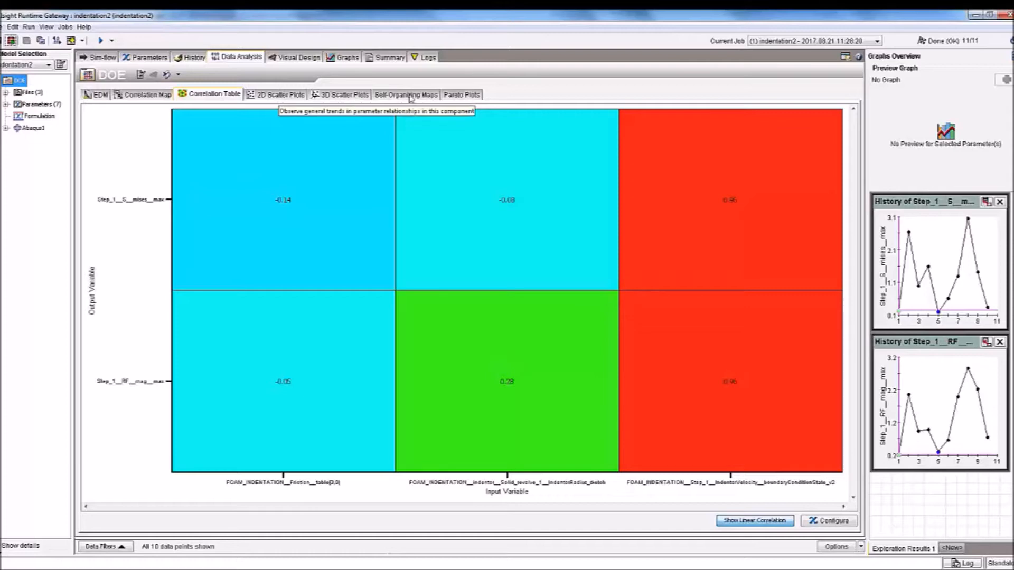
# Step: Examine the 2D scatter plots, enlarging the plot of indentor velocity against maximum reaction force, and return to the plot matrix
pyautogui.click(289, 96)
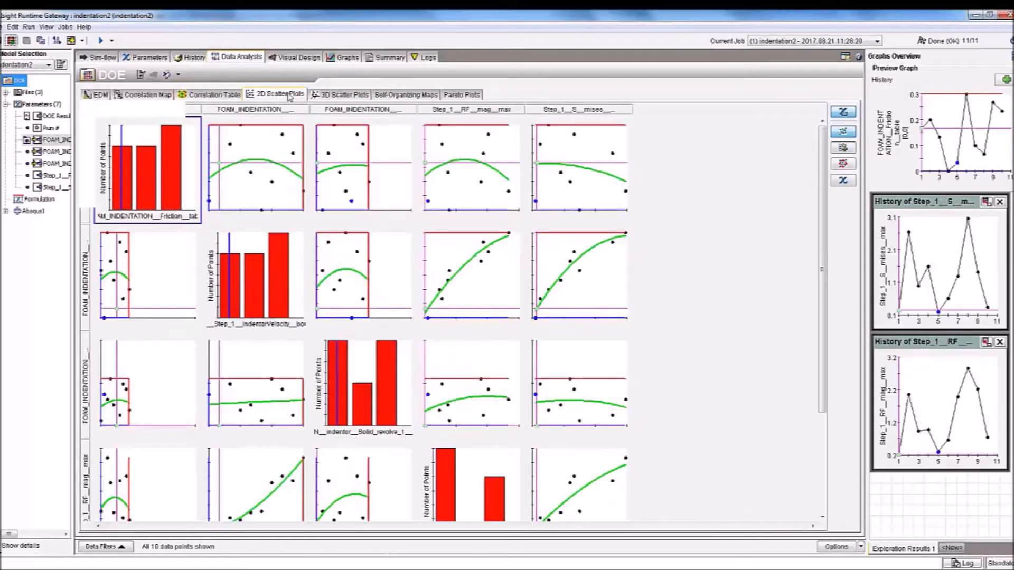
pyautogui.doubleClick(462, 274)
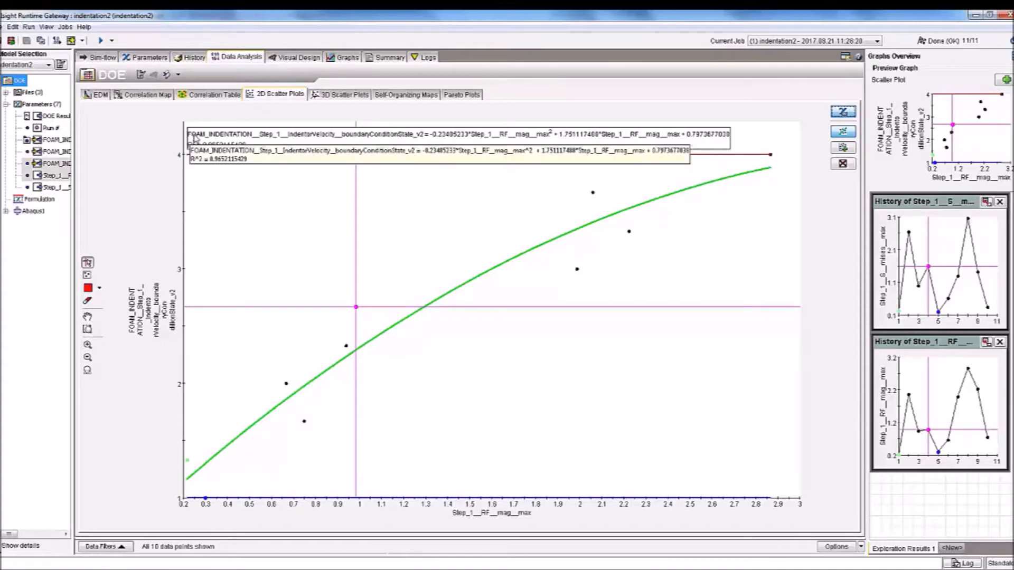
pyautogui.click(843, 164)
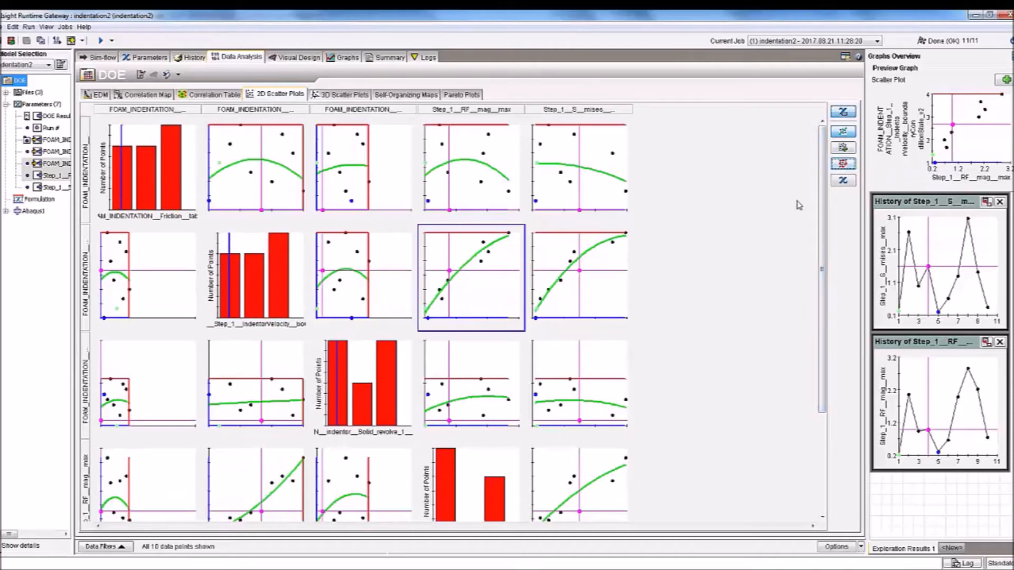
# Step: Create a Pareto graph for the response Step_1__S__mises__max from the DOE results
pyautogui.click(341, 59)
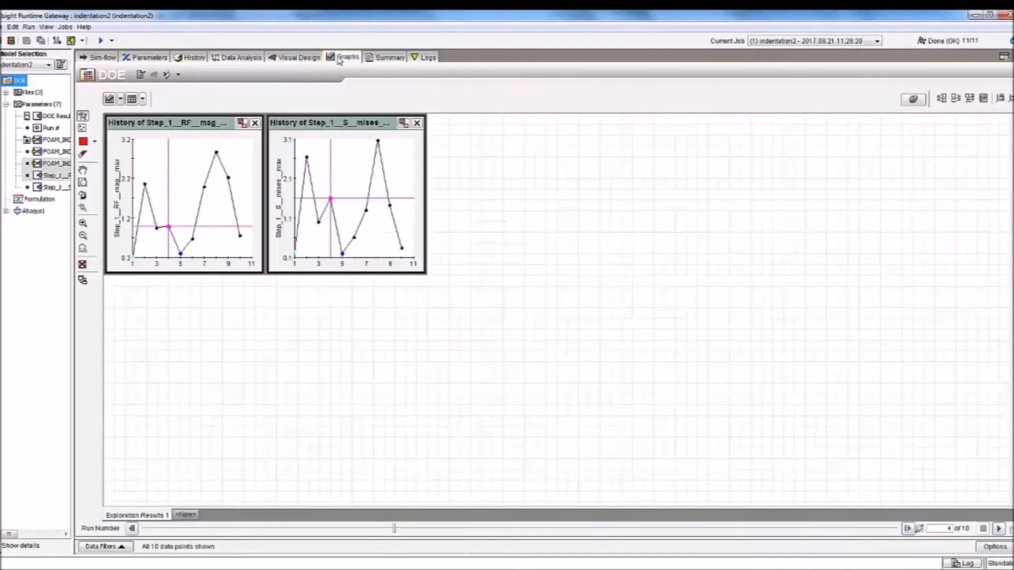
pyautogui.click(120, 100)
pyautogui.click(148, 163)
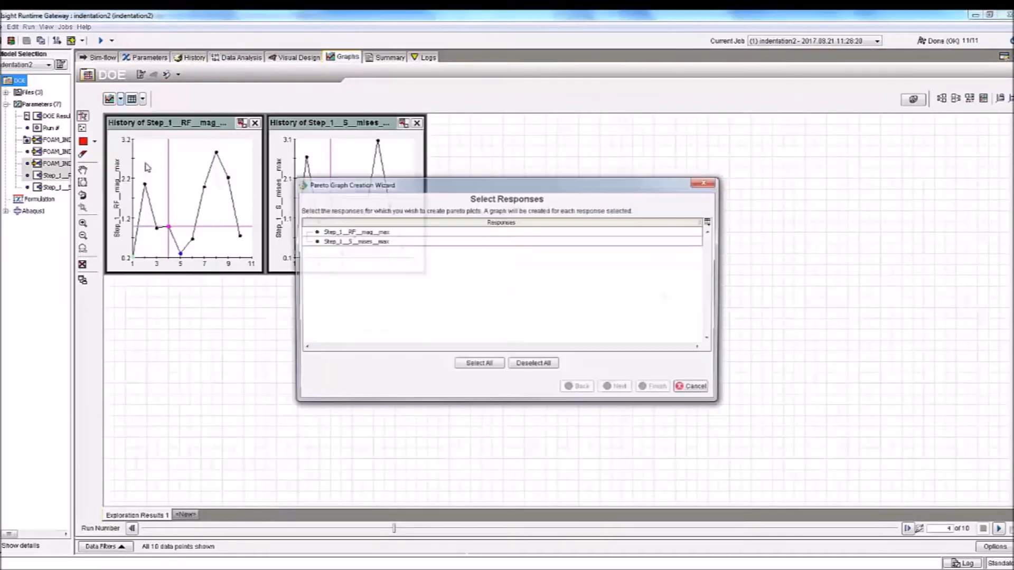
pyautogui.click(358, 243)
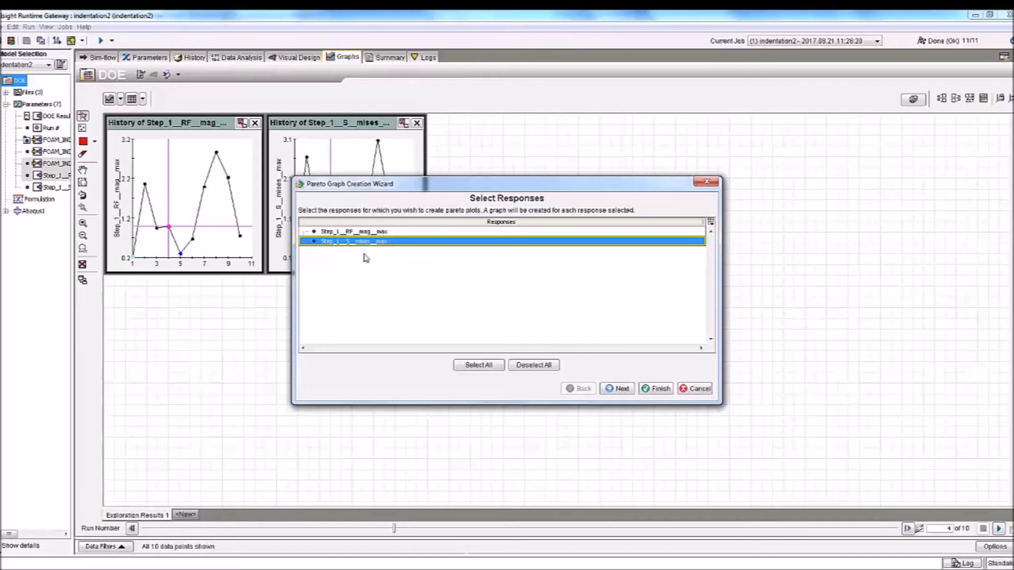
pyautogui.click(618, 389)
pyautogui.click(336, 229)
pyautogui.click(656, 388)
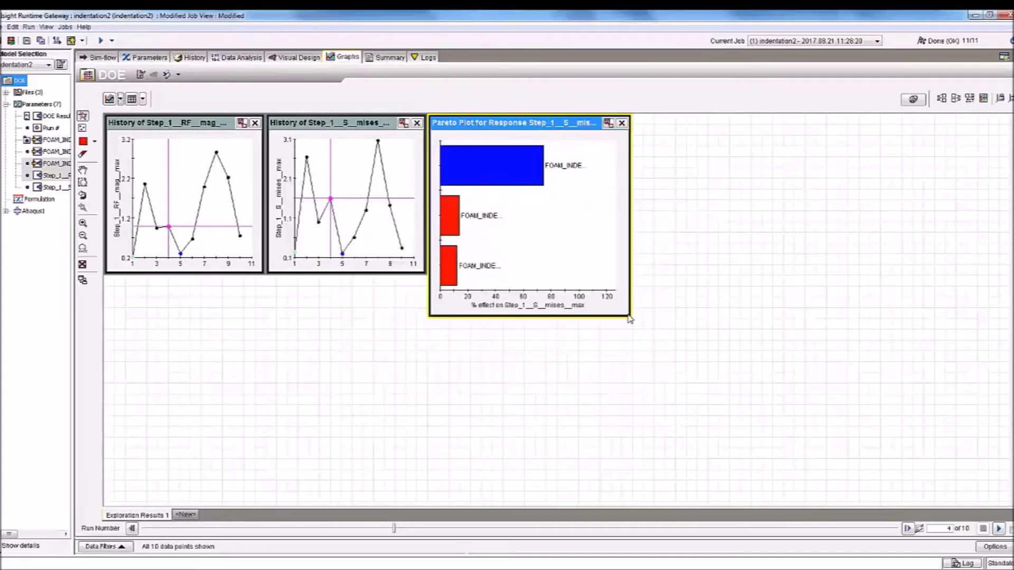
# Step: Examine the maximum Mises stress Pareto plot in an enlarged window and return to the graphs
pyautogui.click(609, 124)
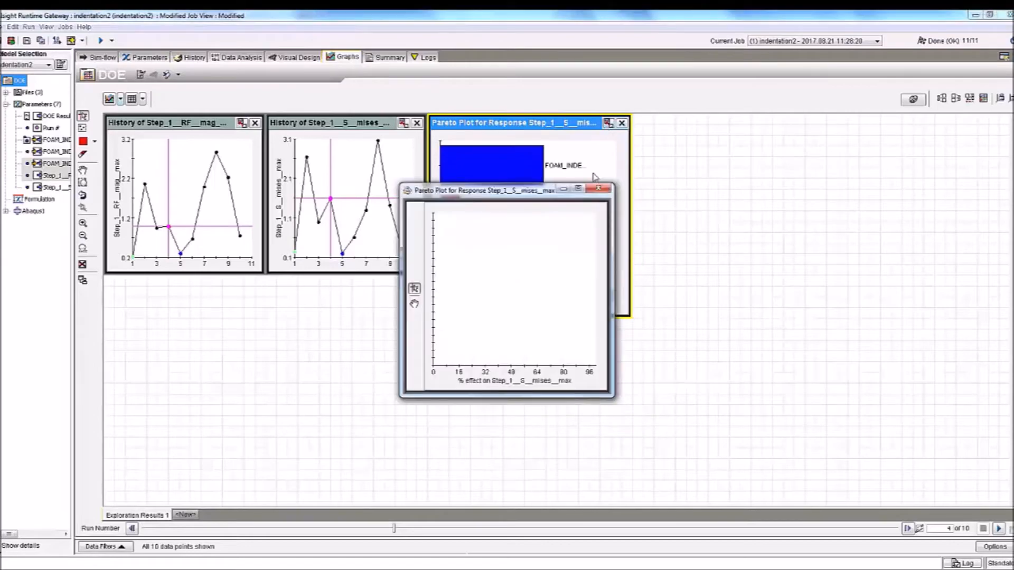
pyautogui.doubleClick(578, 187)
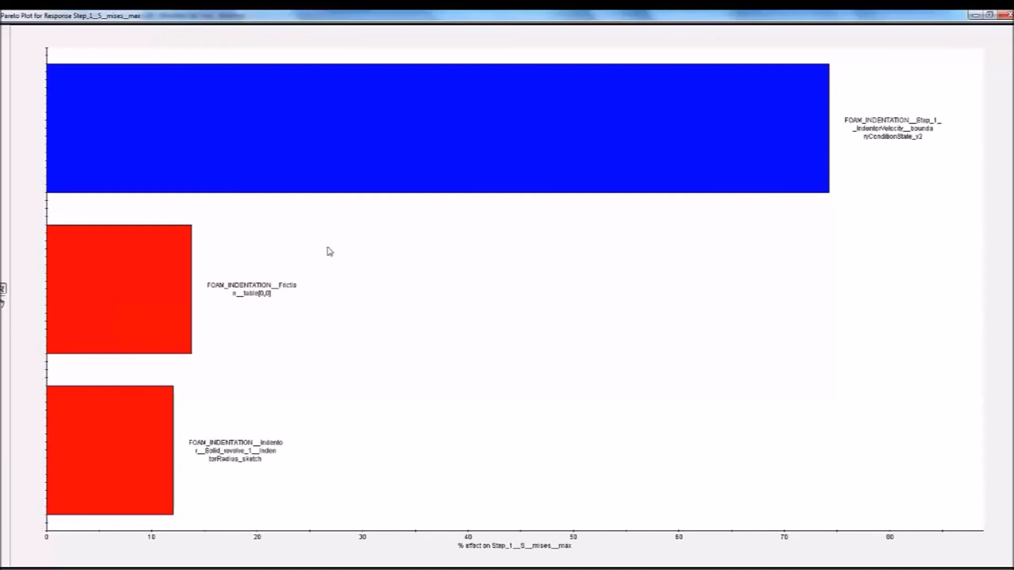
pyautogui.click(989, 16)
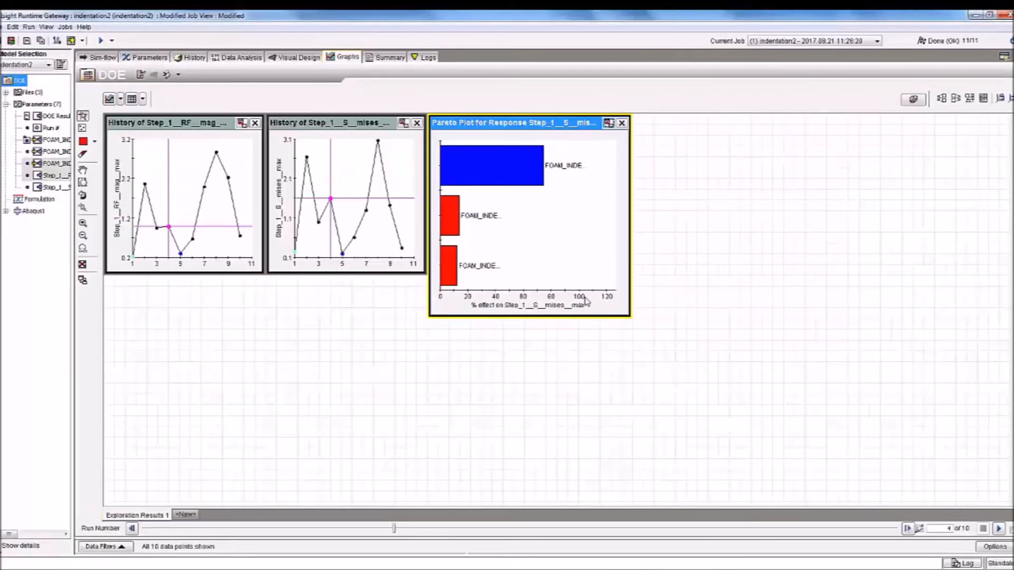
# Step: Create an approximation from the DOE history data and show its input-output visualization
pyautogui.click(290, 62)
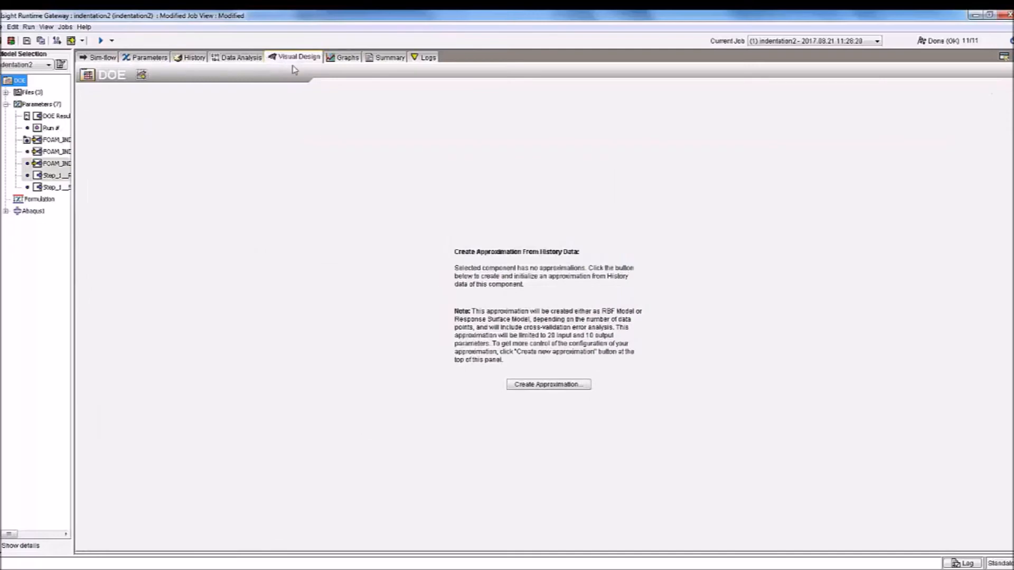
pyautogui.click(553, 389)
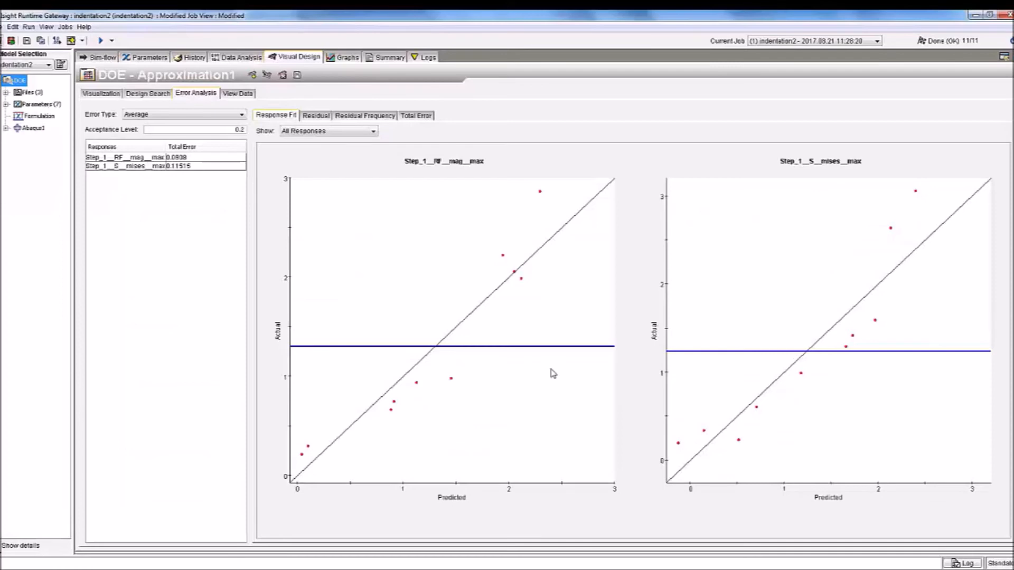
pyautogui.click(116, 95)
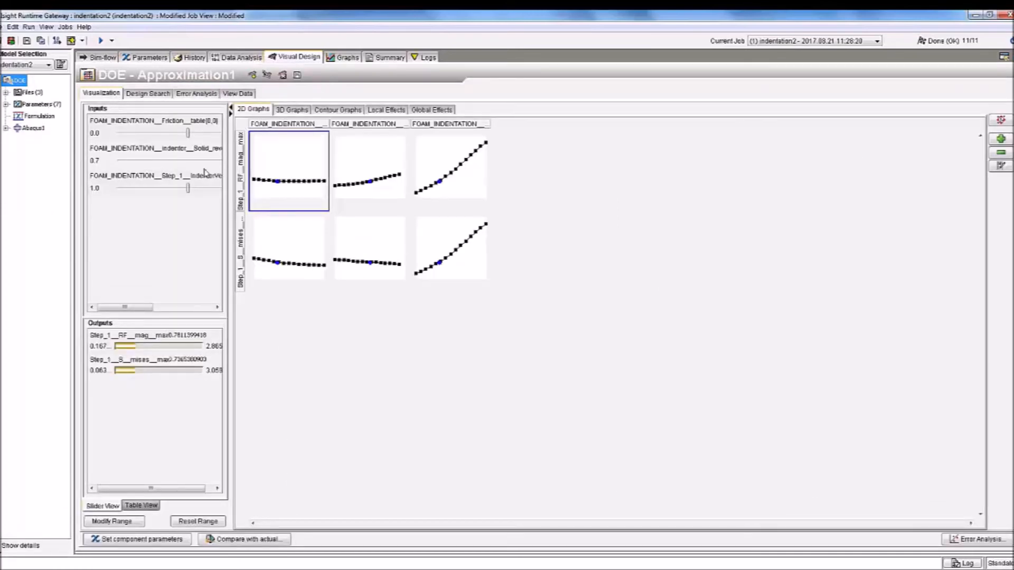
# Step: Enlarge the 3D surface graph of maximum reaction force against friction and indentor radius, and rotate it to inspect the surface
pyautogui.click(293, 110)
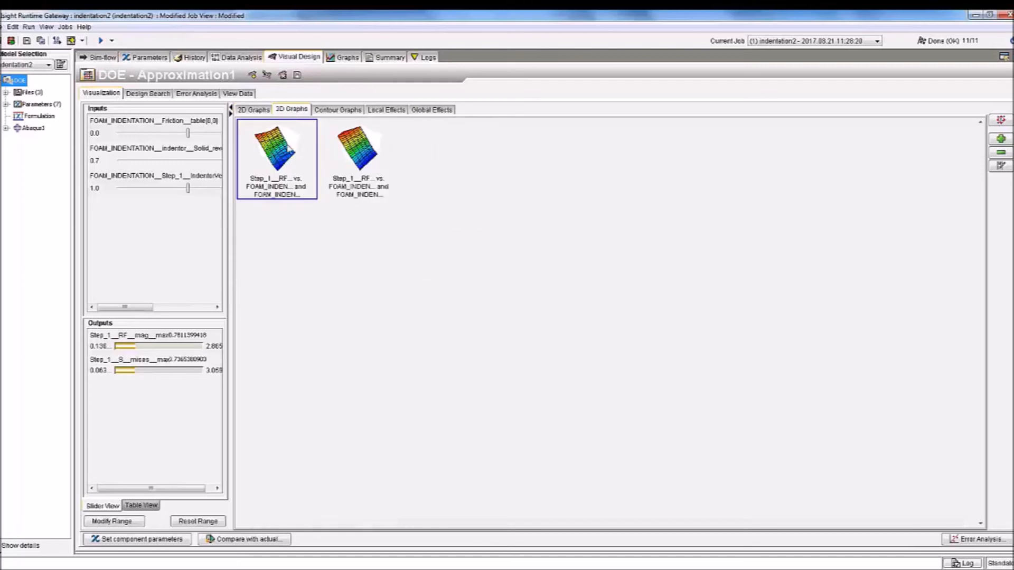
pyautogui.doubleClick(278, 159)
pyautogui.click(256, 294)
pyautogui.moveTo(380, 317); pyautogui.dragTo(547, 200)
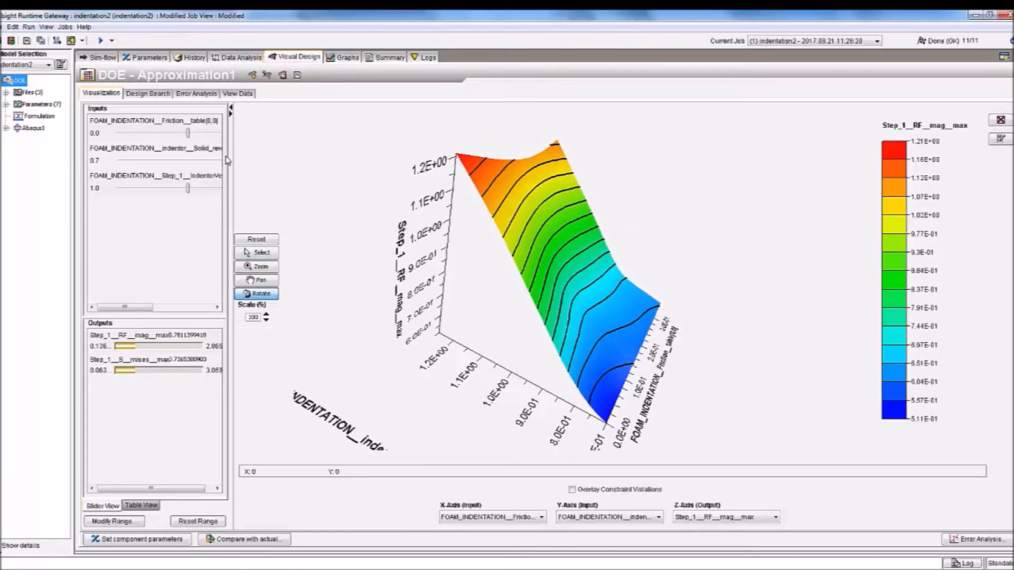
# Step: Adjust the approximation's friction input slightly and lower its indentor velocity input to update the reaction force surface
pyautogui.moveTo(186, 139)
pyautogui.mouseDown()
pyautogui.moveTo(152, 138)
pyautogui.moveTo(186, 138)
pyautogui.mouseUp()
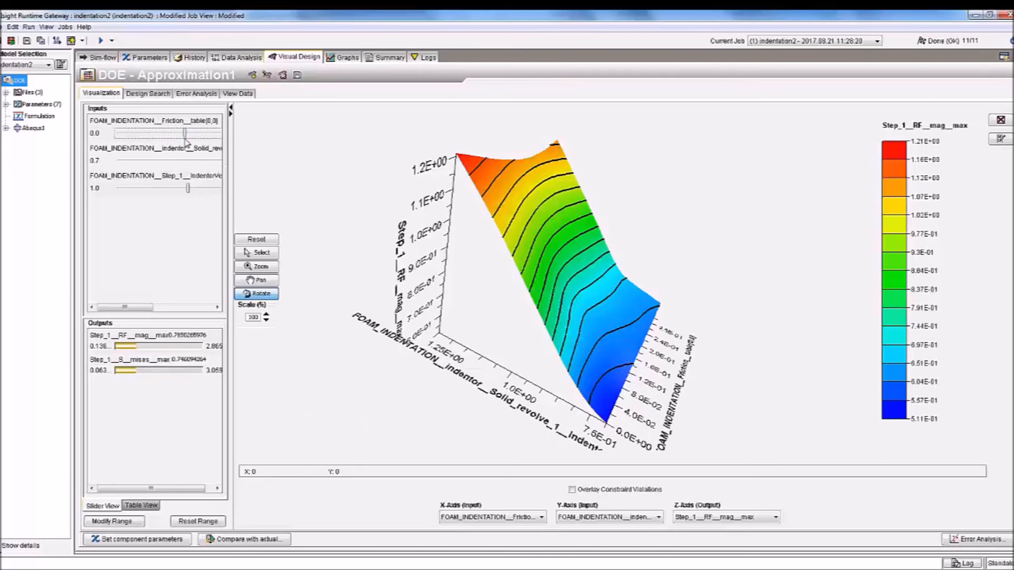
pyautogui.moveTo(186, 191); pyautogui.dragTo(141, 191)
pyautogui.moveTo(119, 193)
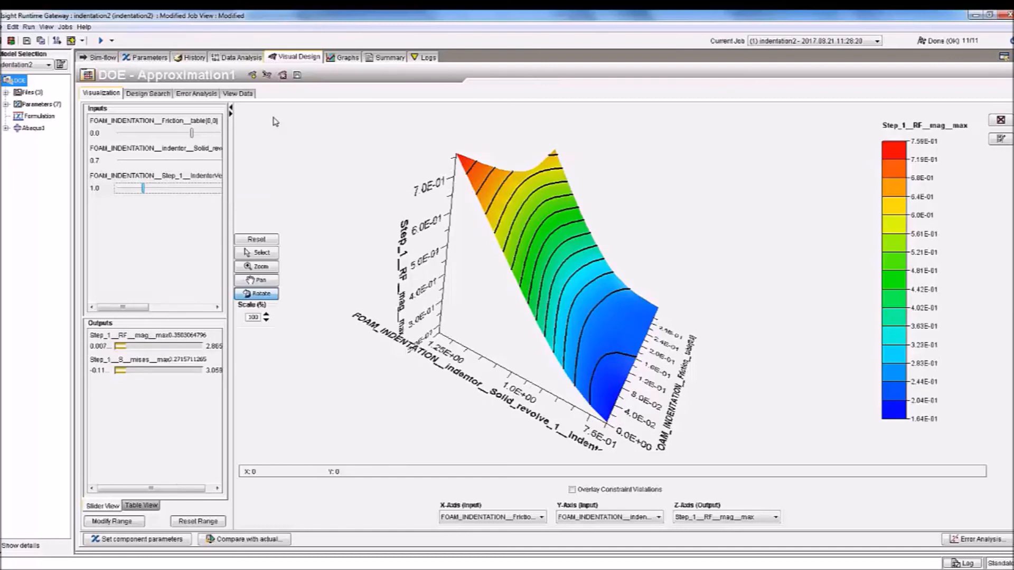
# Step: Review the correlation map and the correlation table of the DOE results again
pyautogui.click(239, 57)
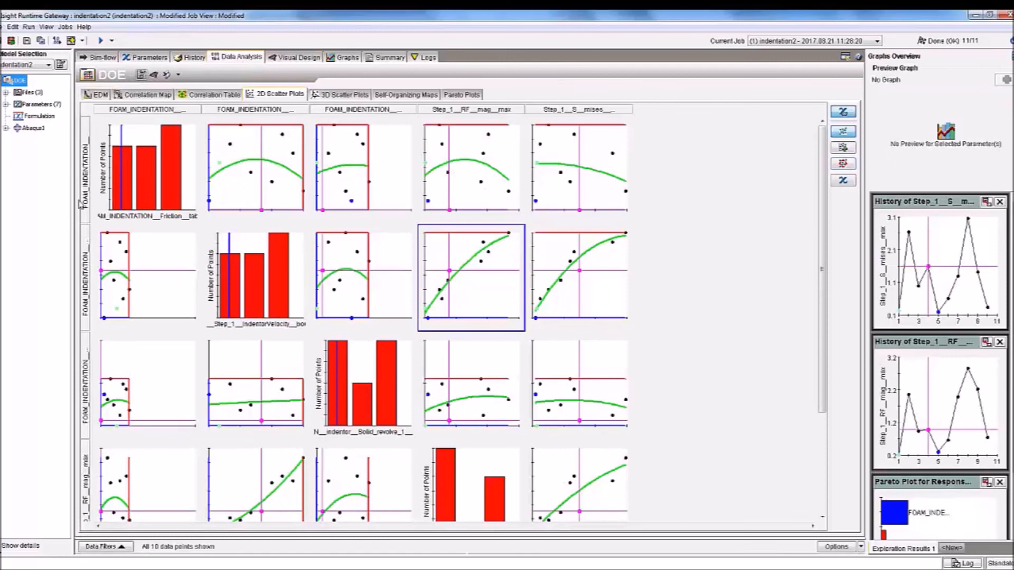
pyautogui.click(167, 96)
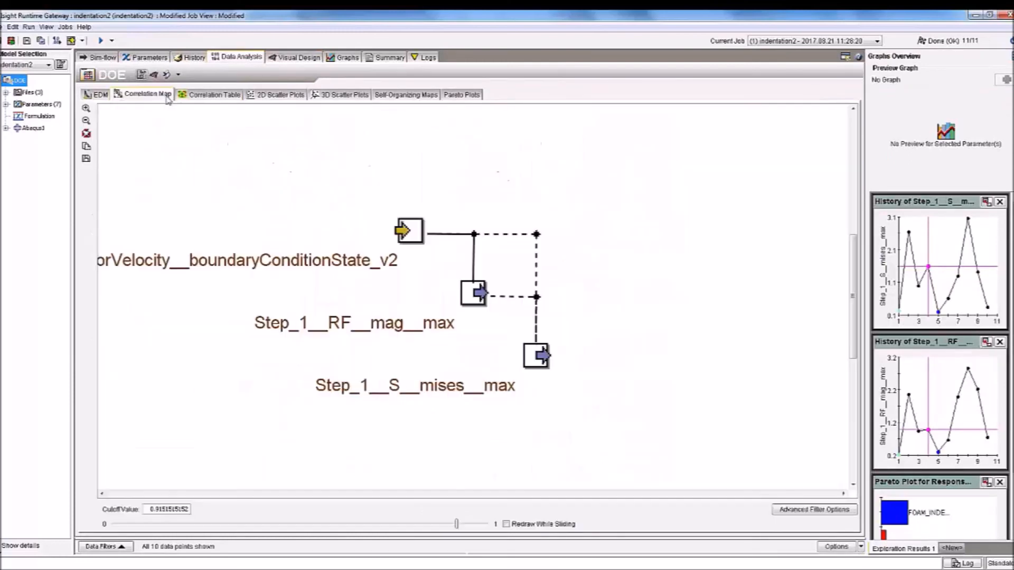
pyautogui.click(210, 98)
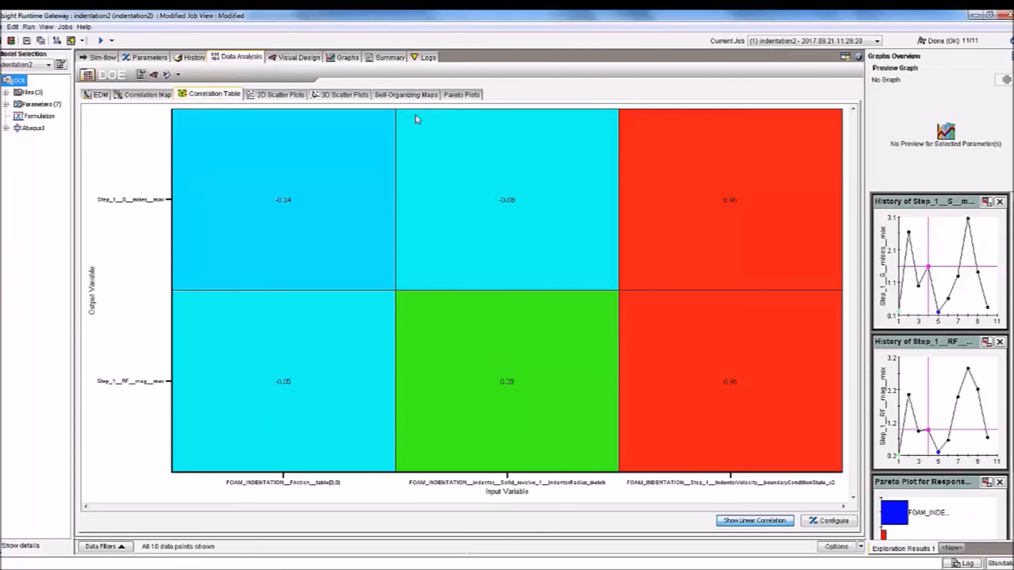
pyautogui.moveTo(280, 569)
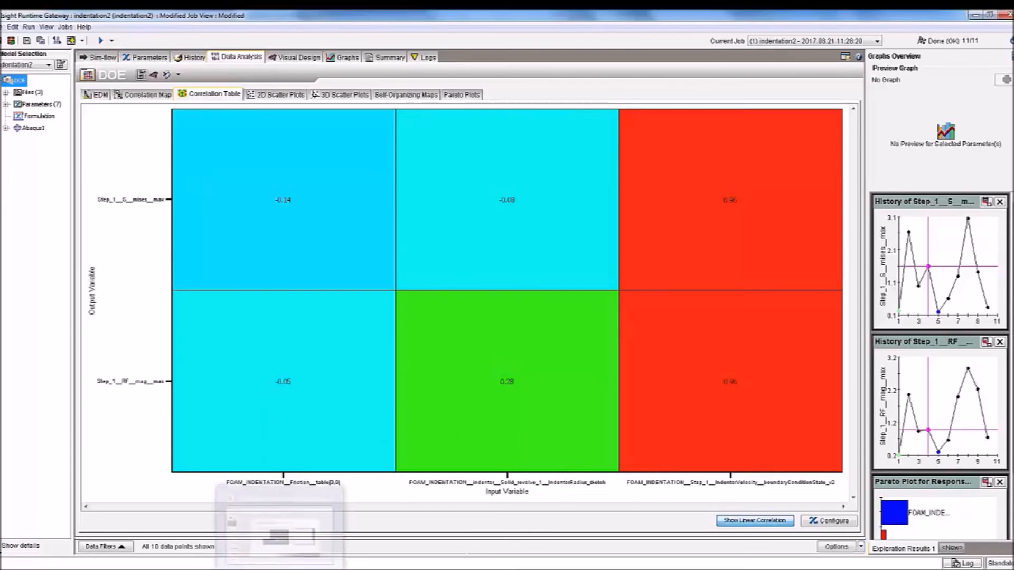
pyautogui.click(279, 536)
pyautogui.click(908, 565)
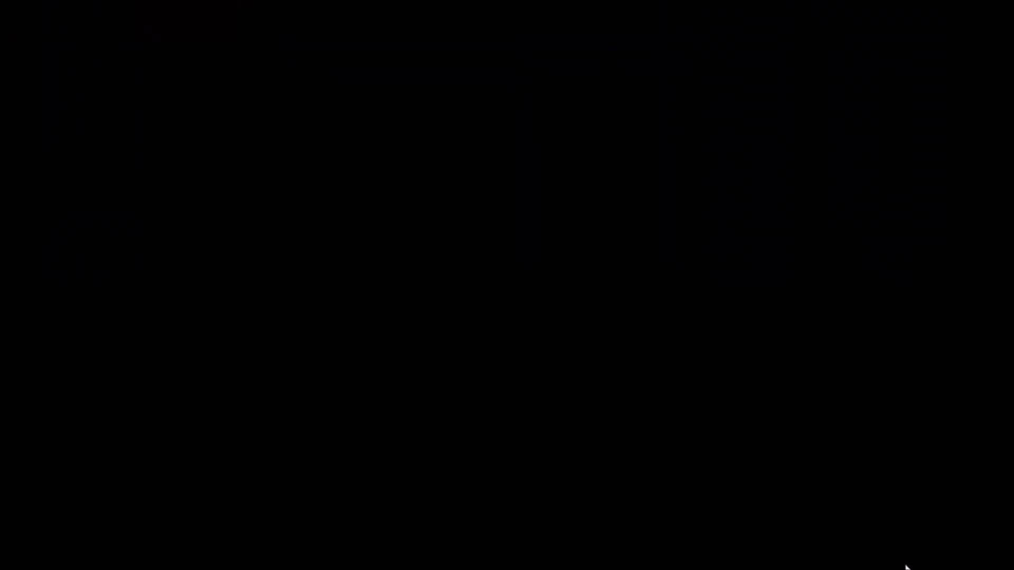